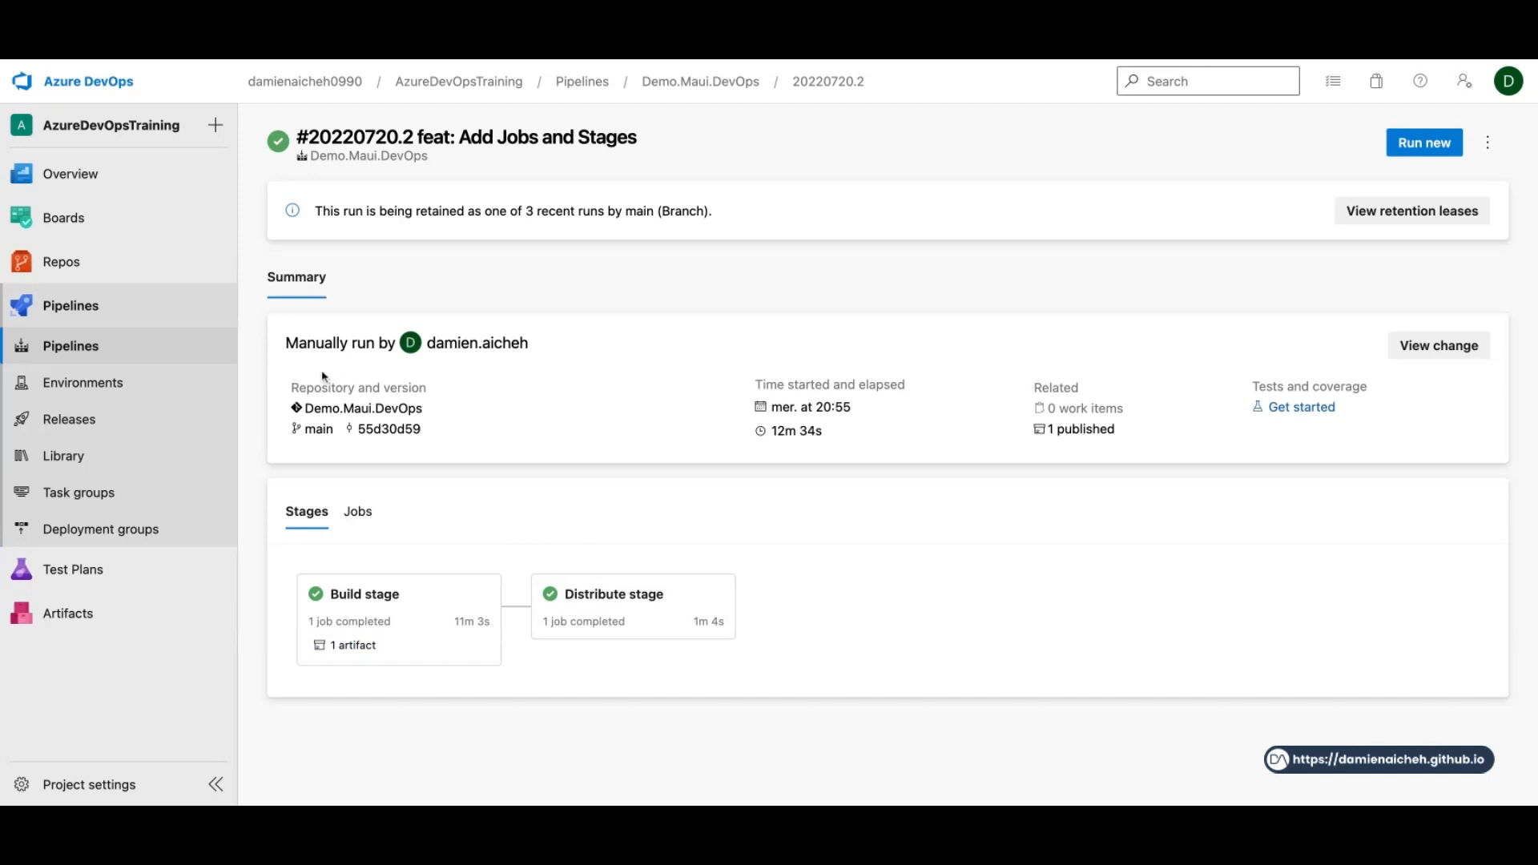
# Create a new pipeline environment named approvals-prp with no resource.
pyautogui.click(127, 389)
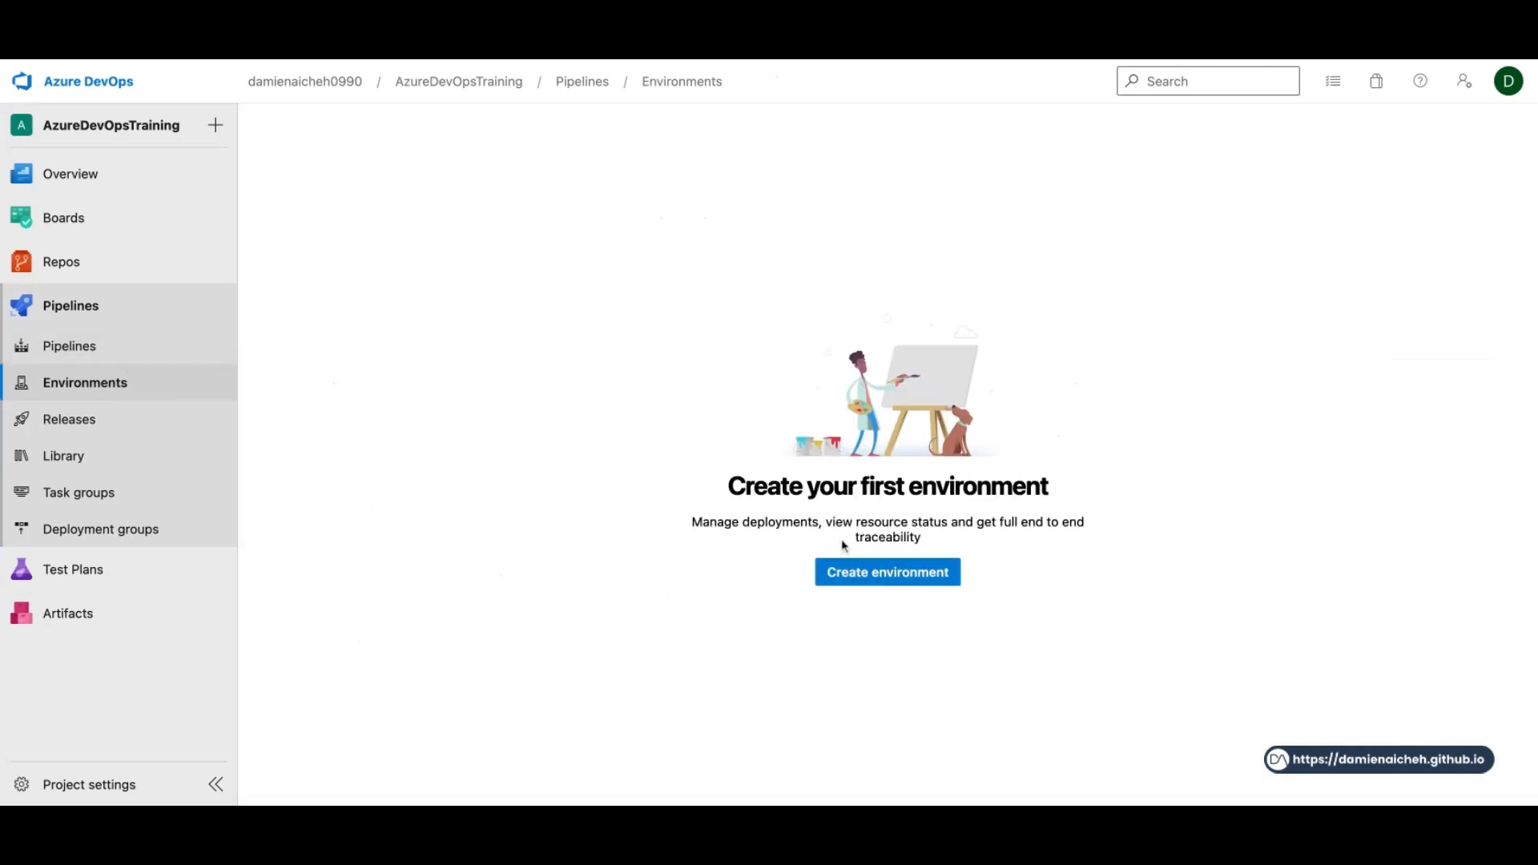
pyautogui.click(884, 573)
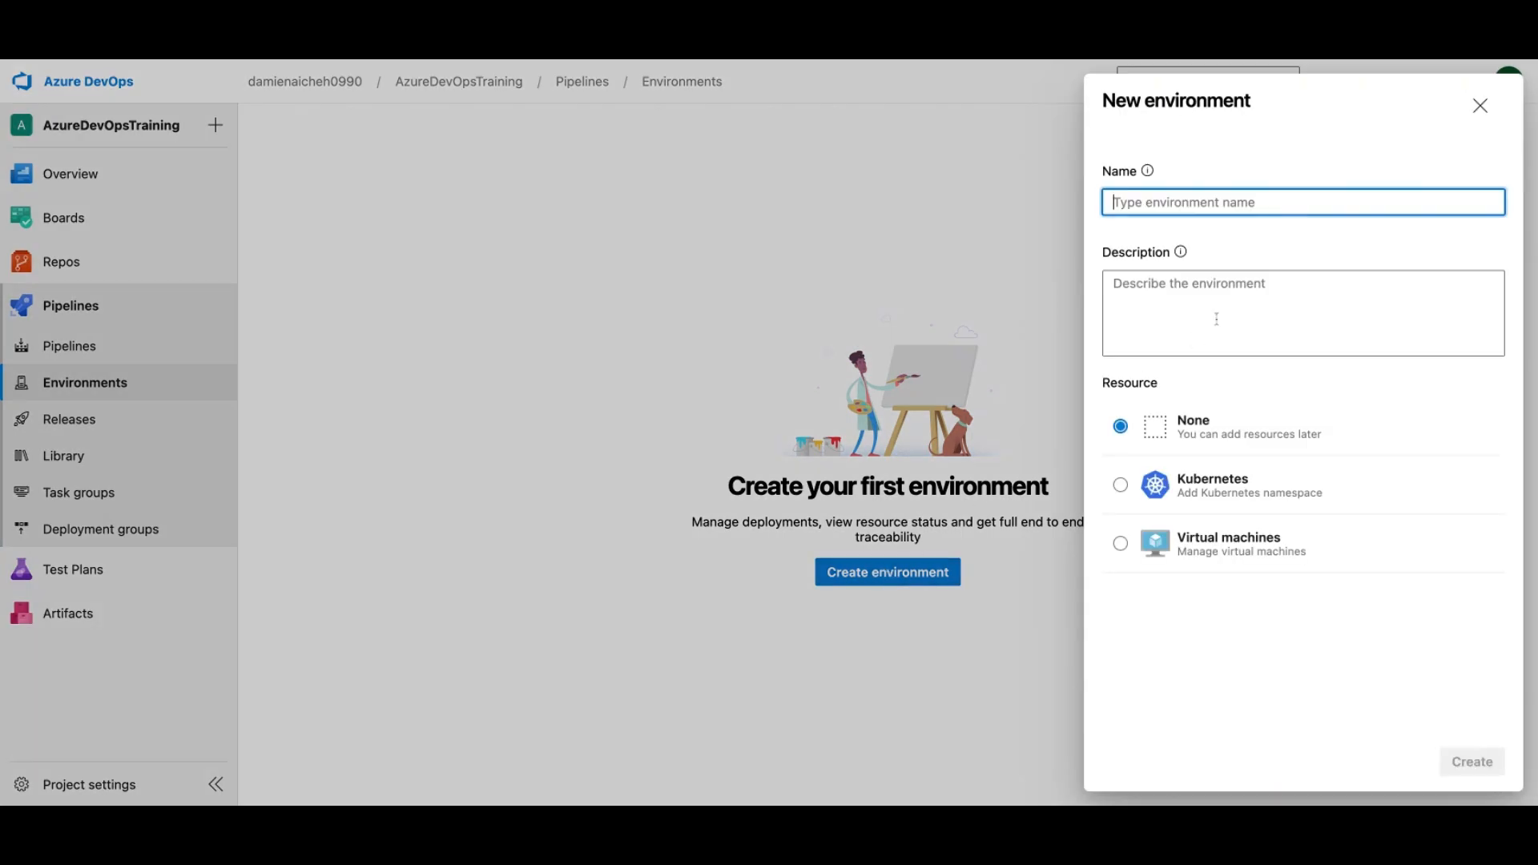
pyautogui.write('approvals')
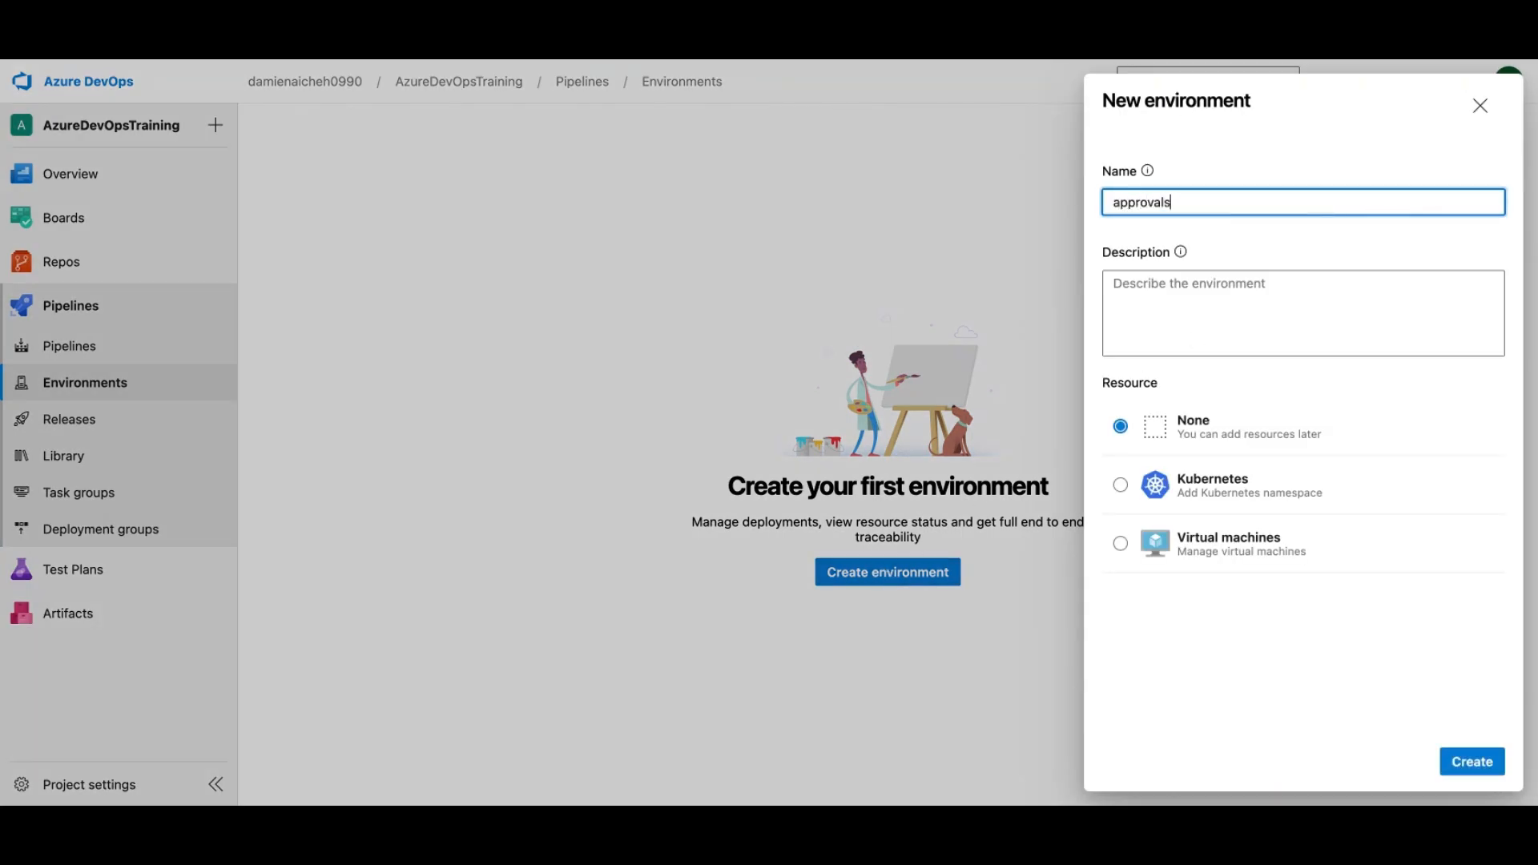
pyautogui.write('-prp')
pyautogui.click(1465, 770)
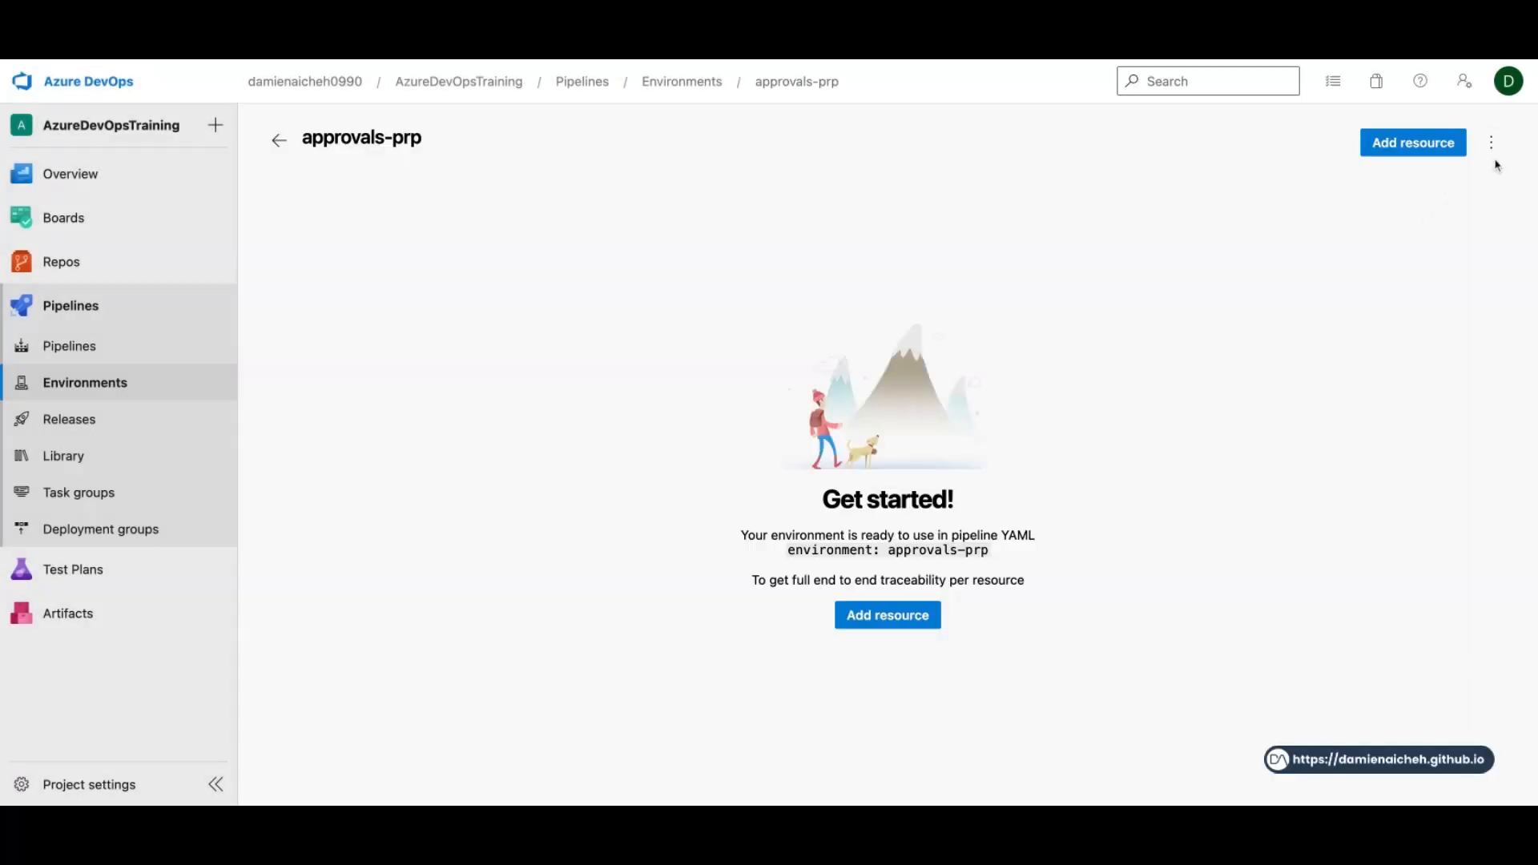
# Start an Approvals check on the approvals-prp environment and add AzureDevOpsTraining Team as approver.
pyautogui.click(1492, 143)
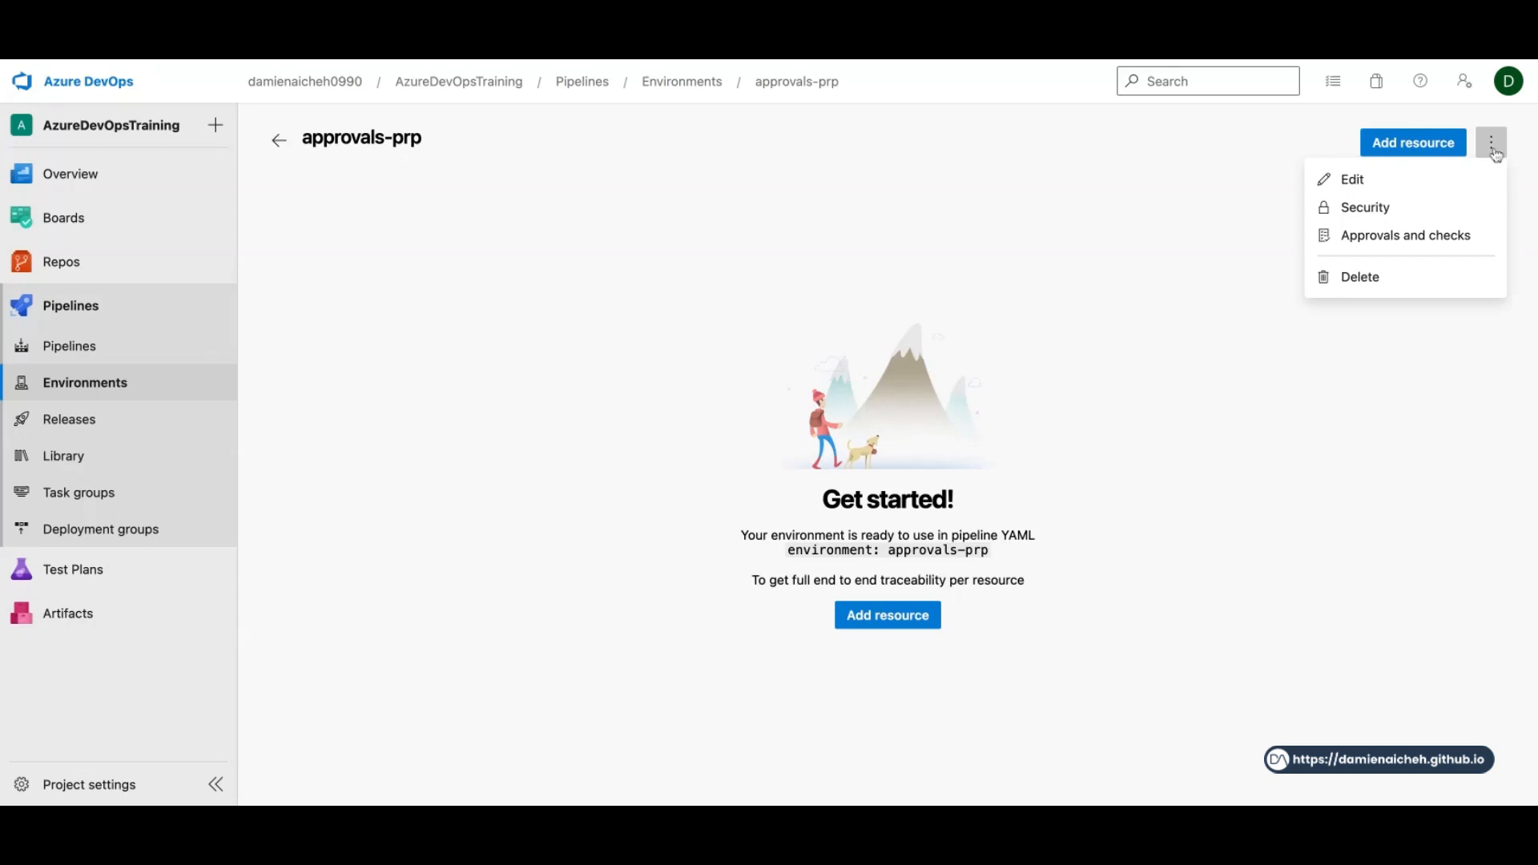
pyautogui.click(1405, 238)
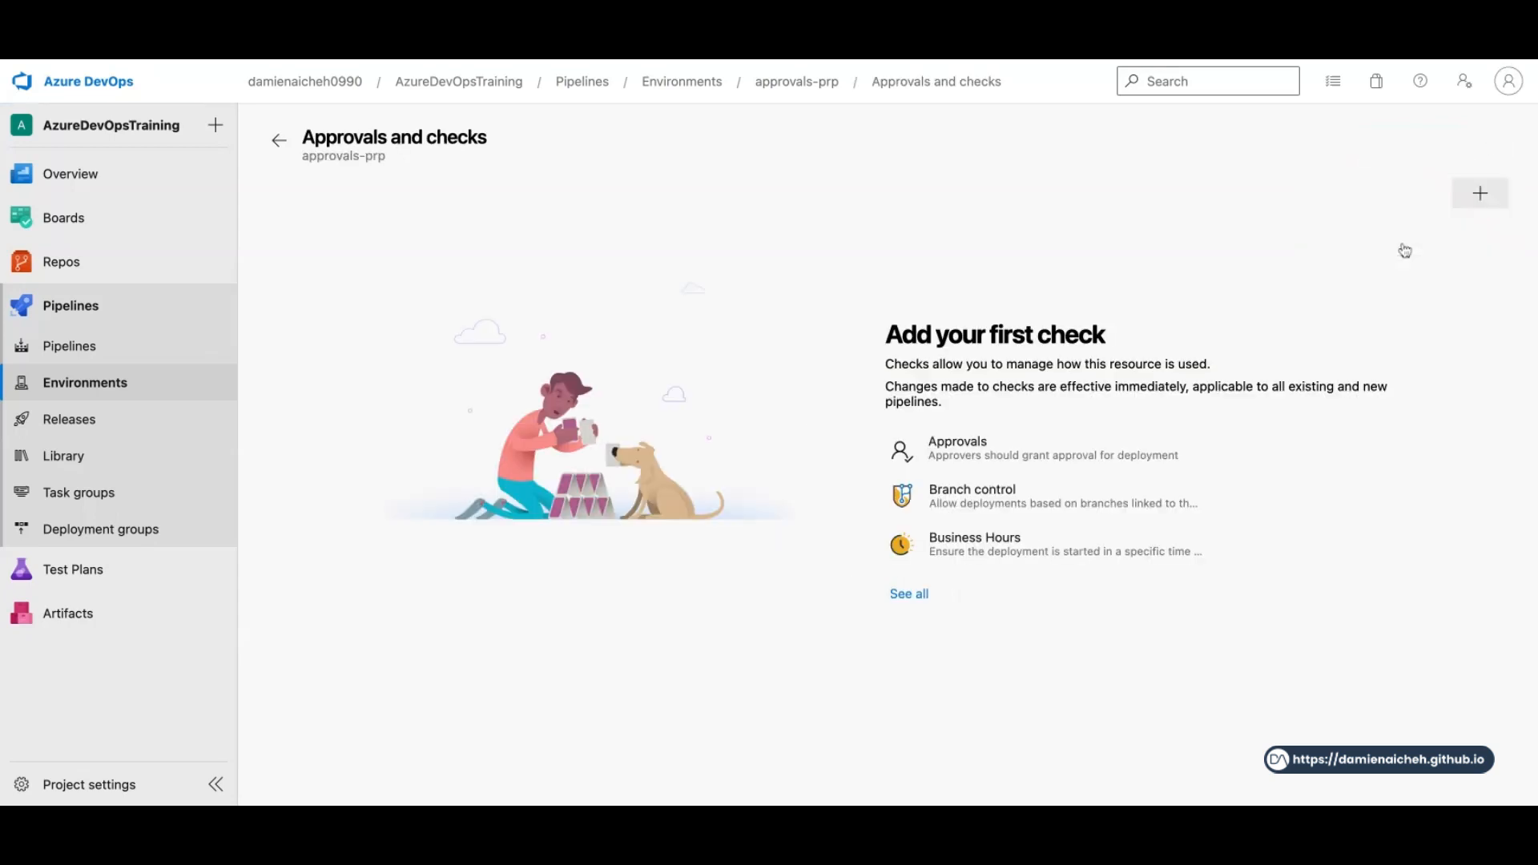
pyautogui.click(1055, 443)
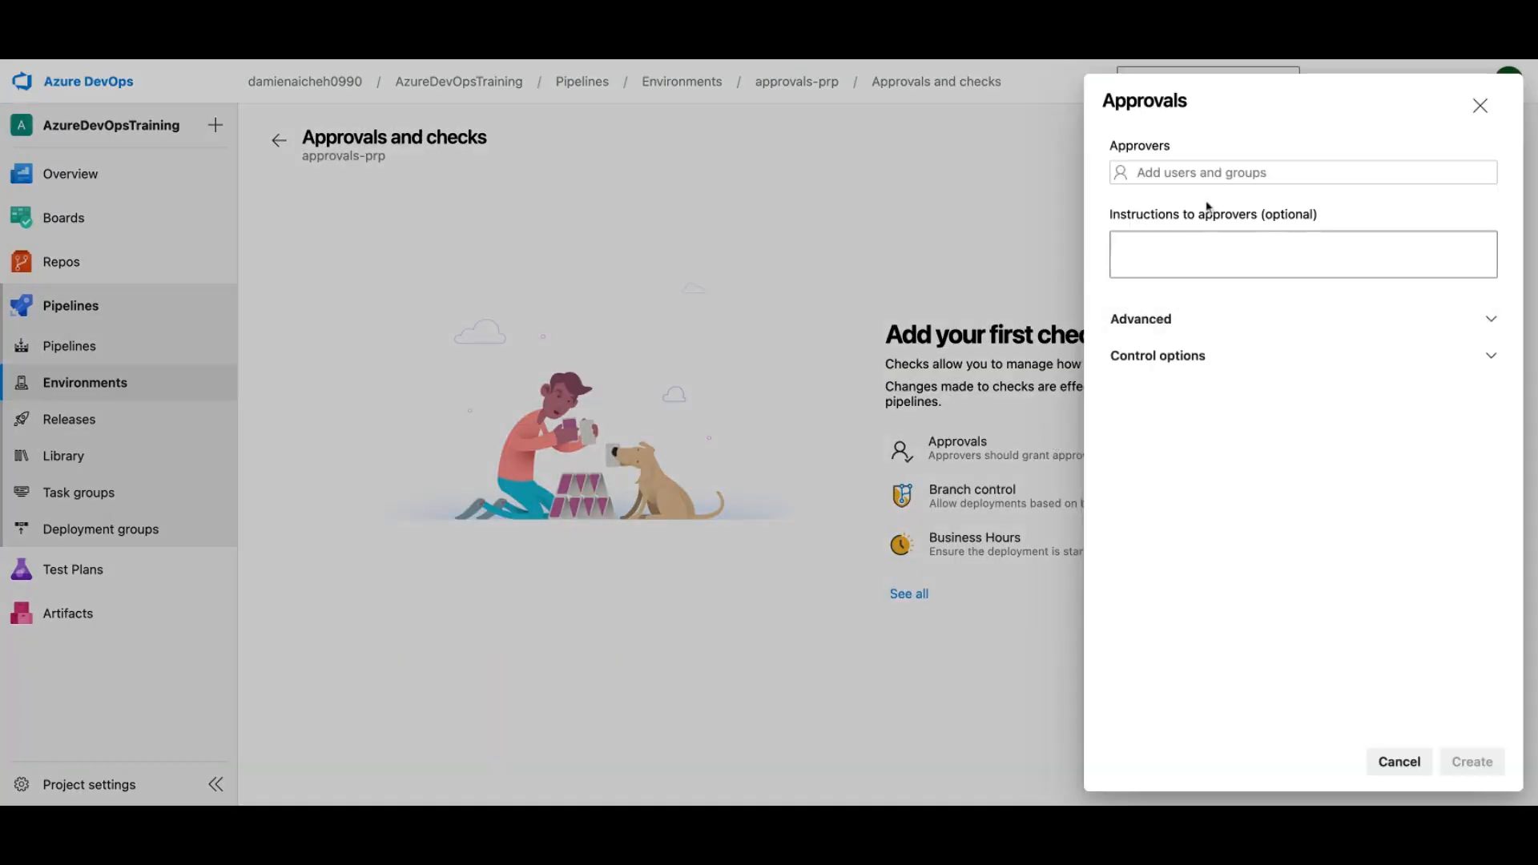
pyautogui.click(1244, 164)
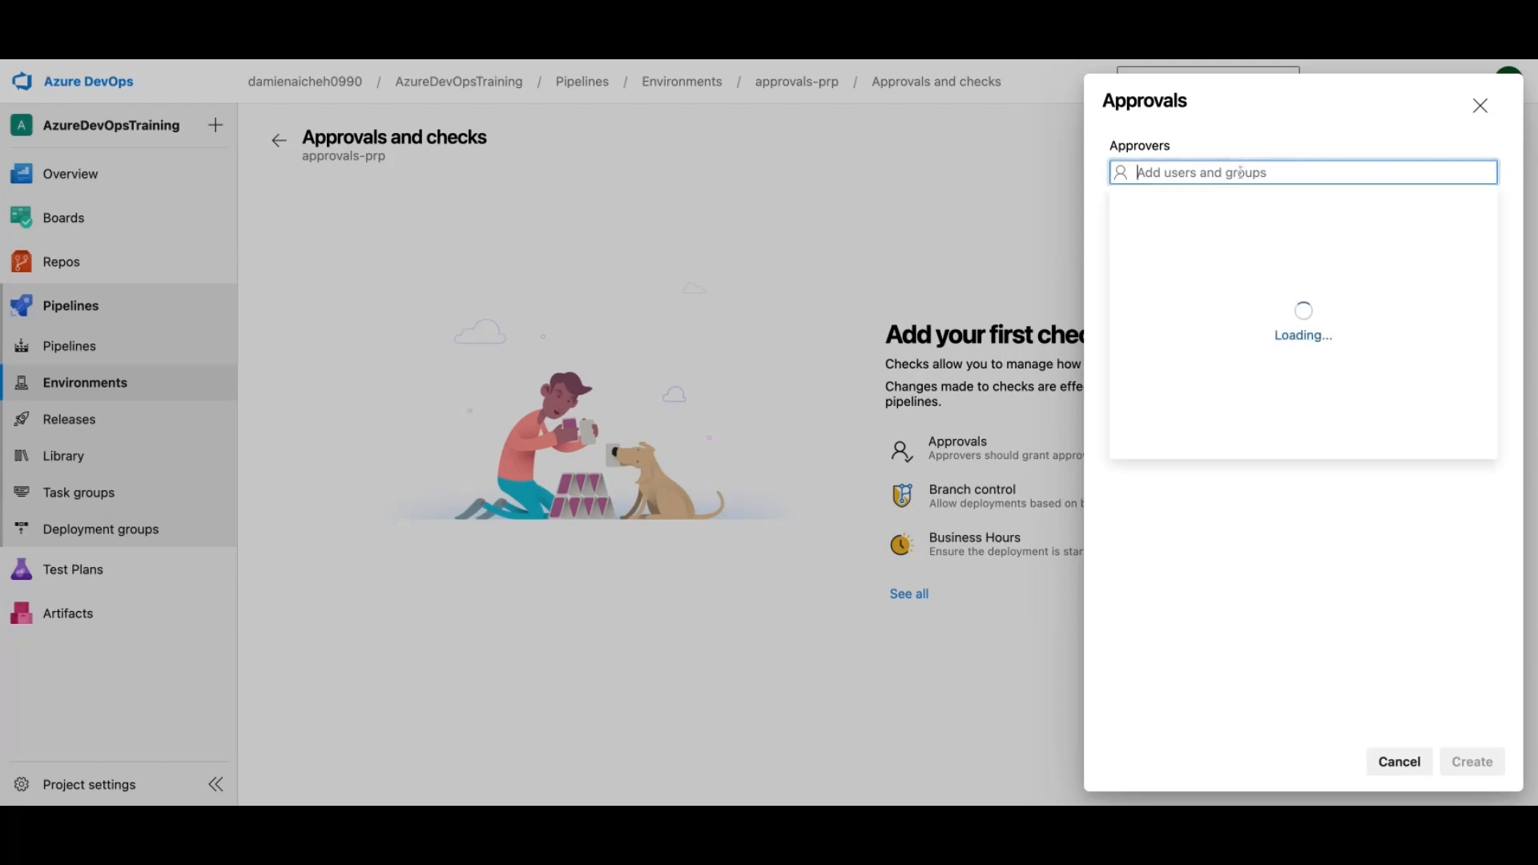
pyautogui.write('AzureDevOpsTraining Team')
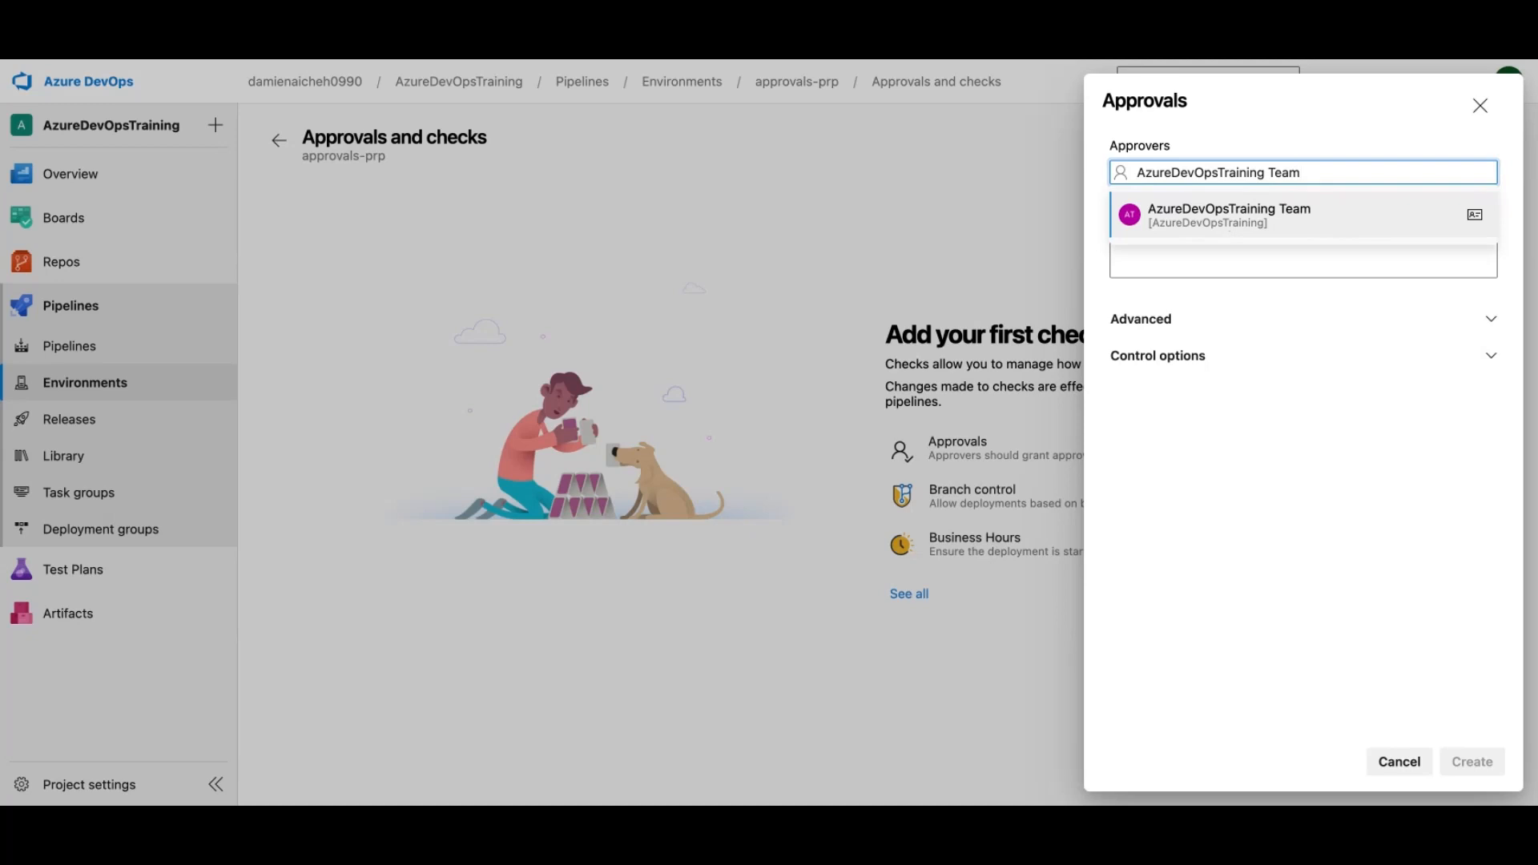
pyautogui.press('Return')
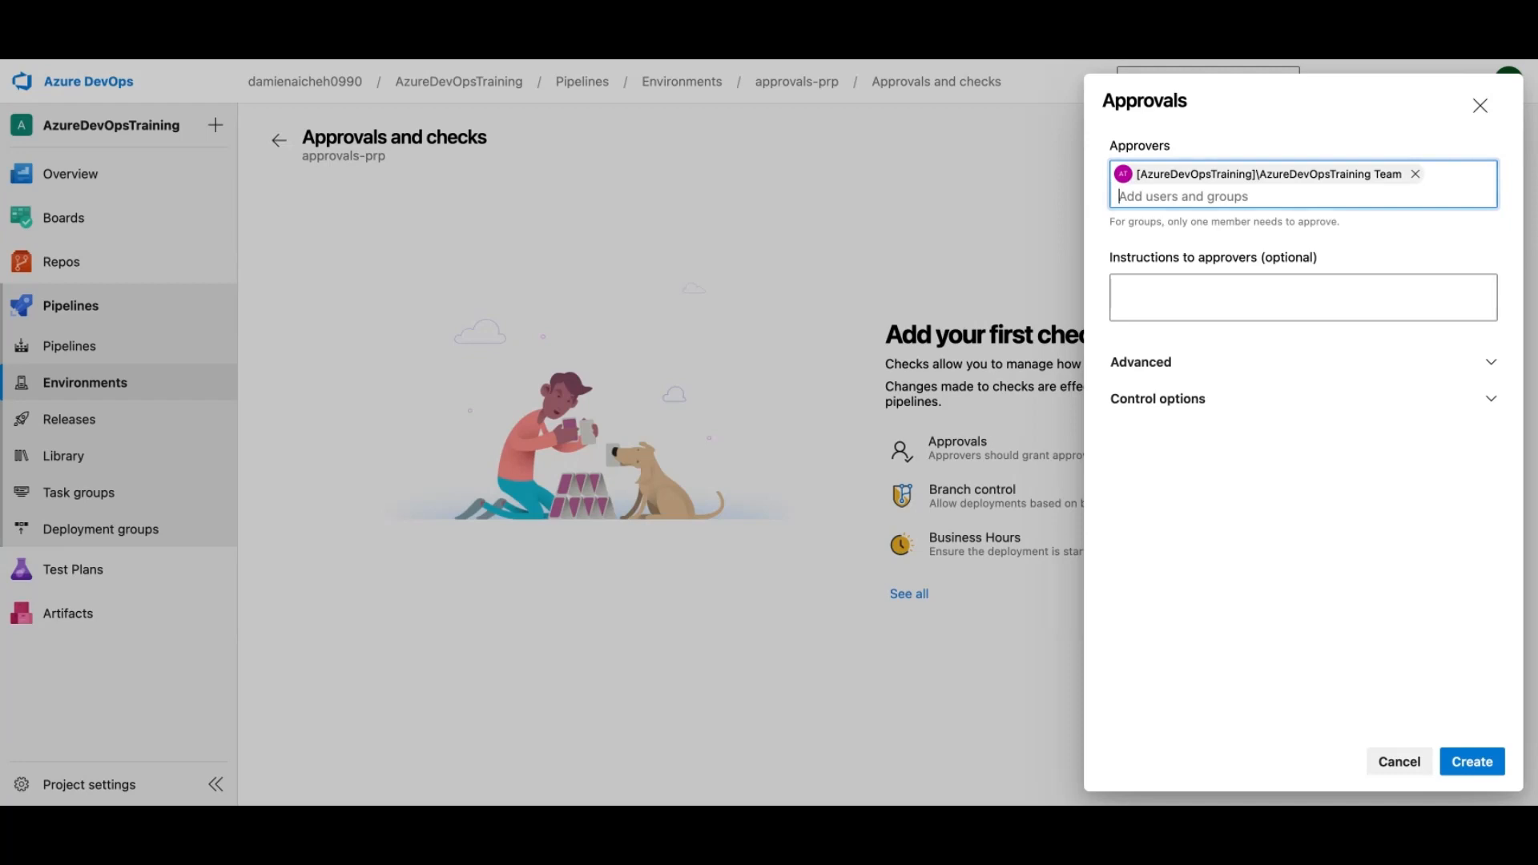
pyautogui.click(1303, 545)
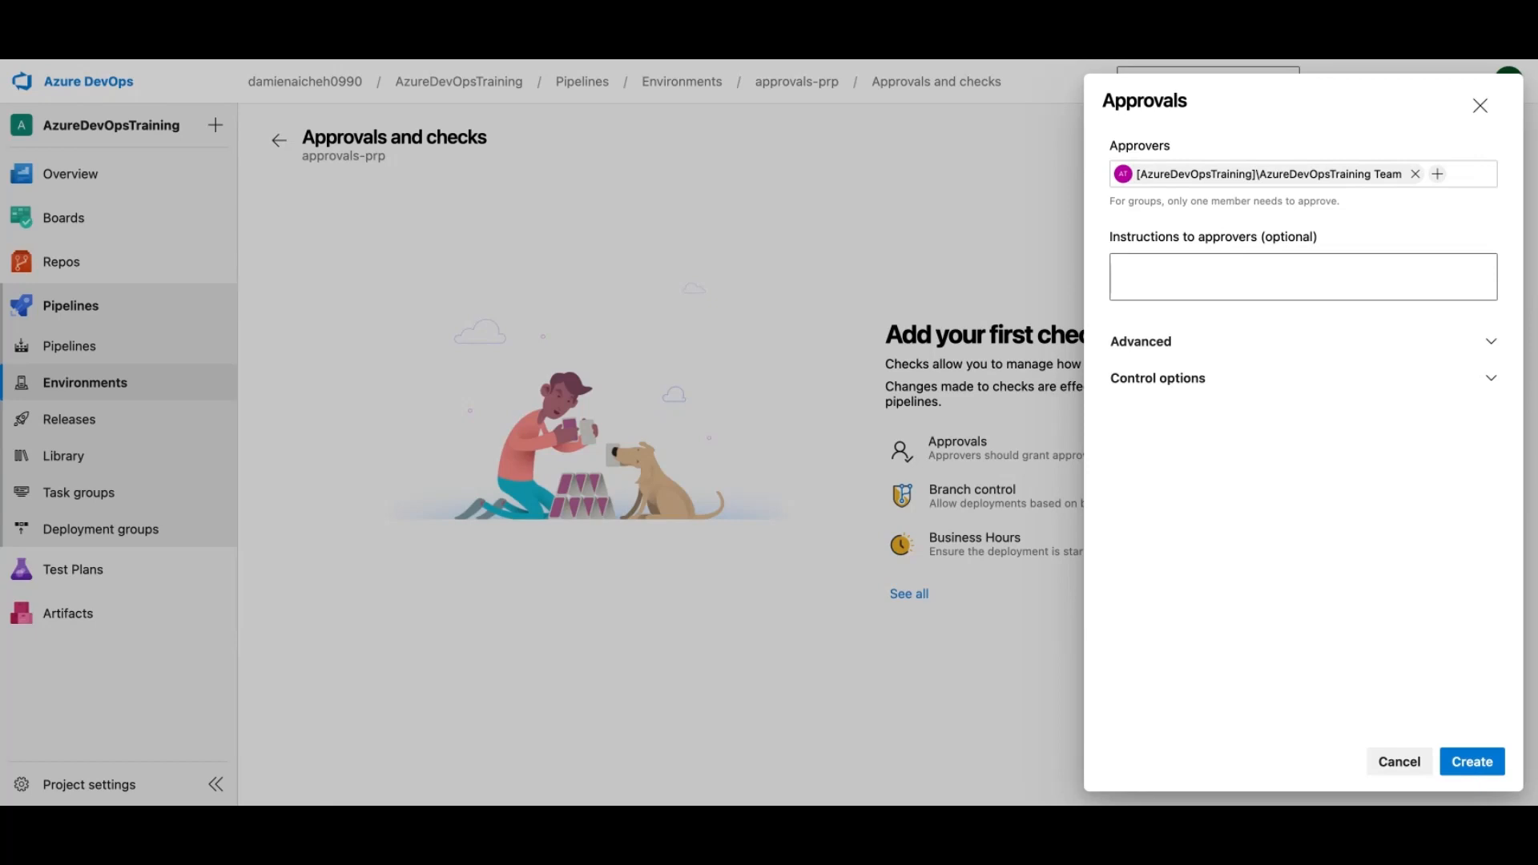
# Enter the approver instructions "Valider la mise en pre-production de l'application" and create the approval check.
pyautogui.click(1364, 296)
pyautogui.write("Valider la mise en pre-production de l'application")
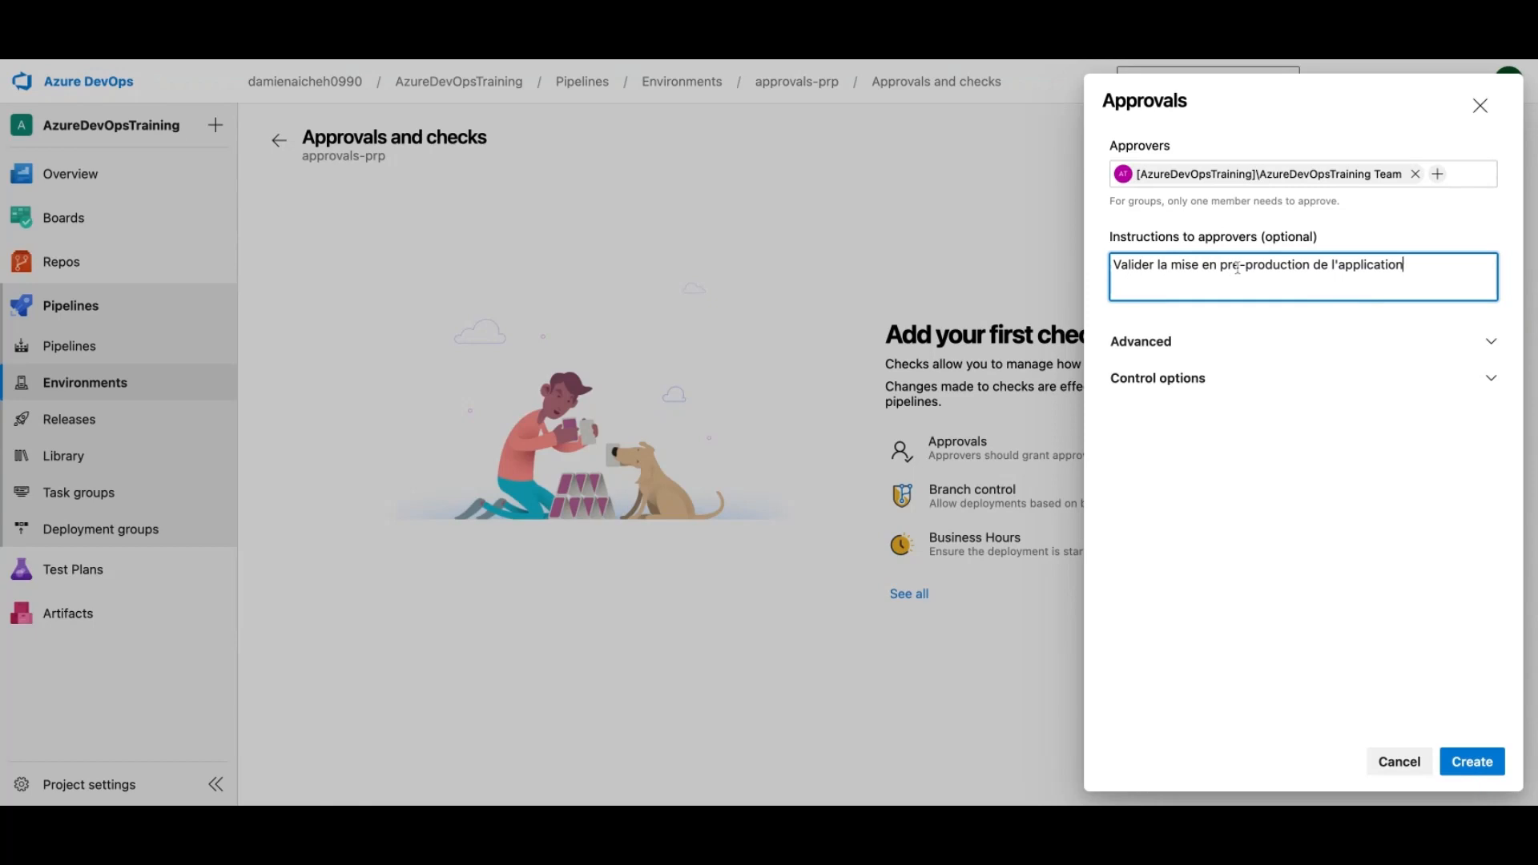
pyautogui.click(1472, 763)
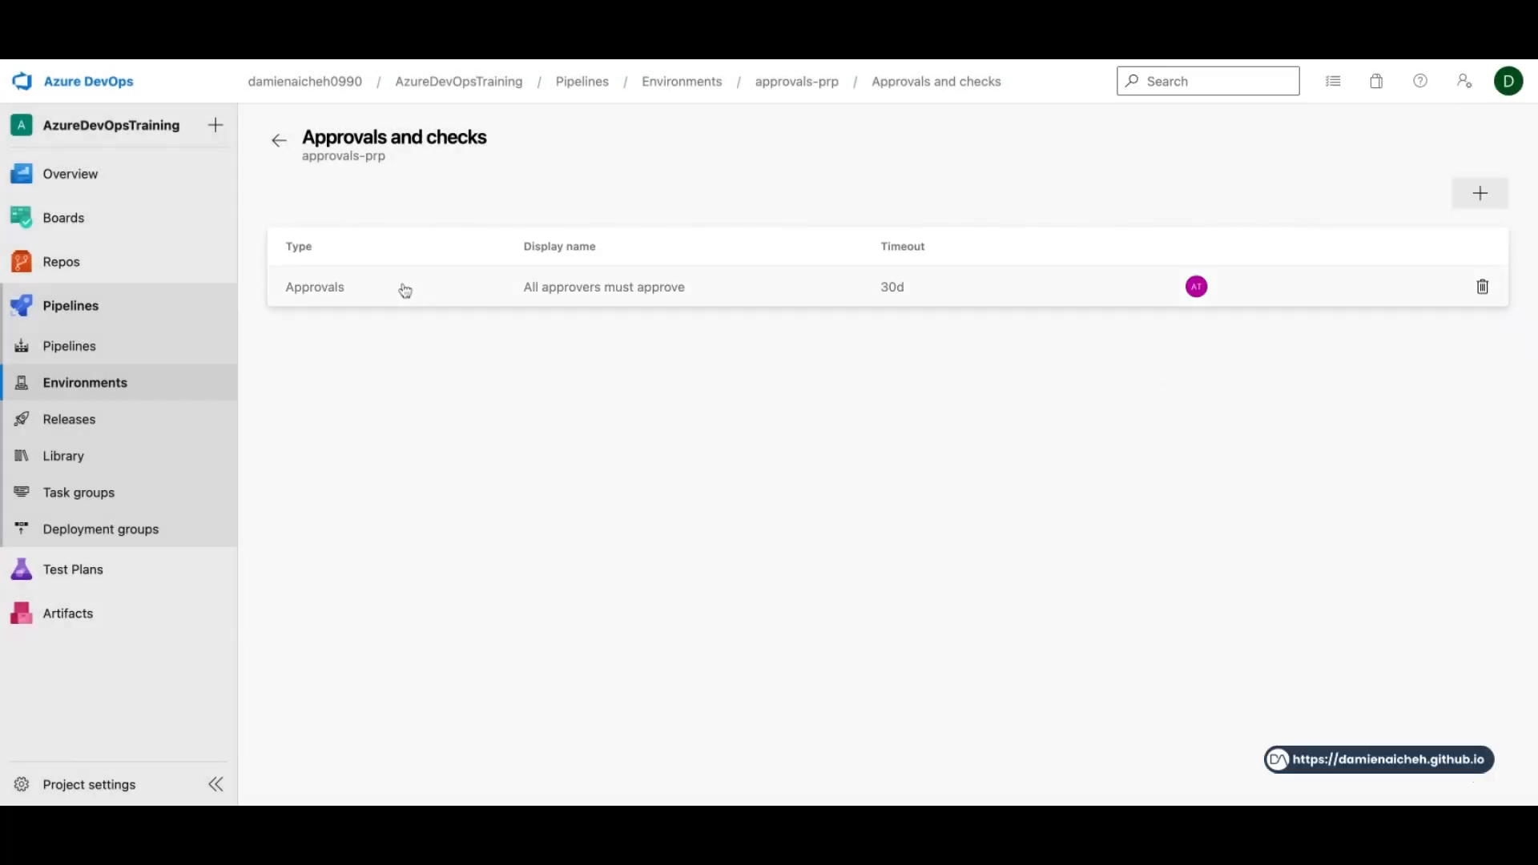
# Open the Demo.Maui.DevOps pipeline's YAML for editing.
pyautogui.tripleClick(305, 157)
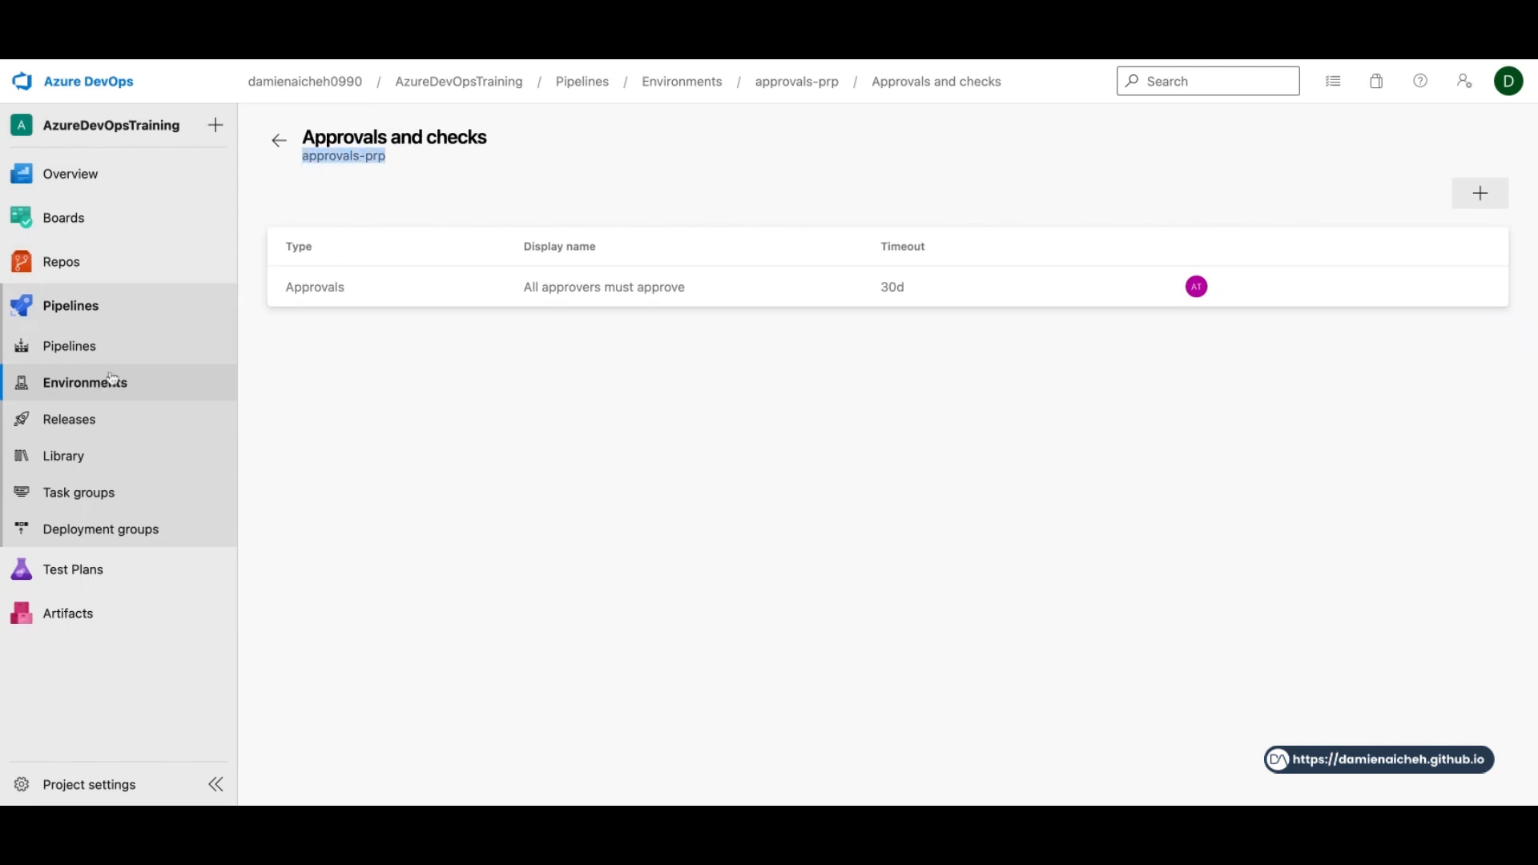
pyautogui.click(140, 353)
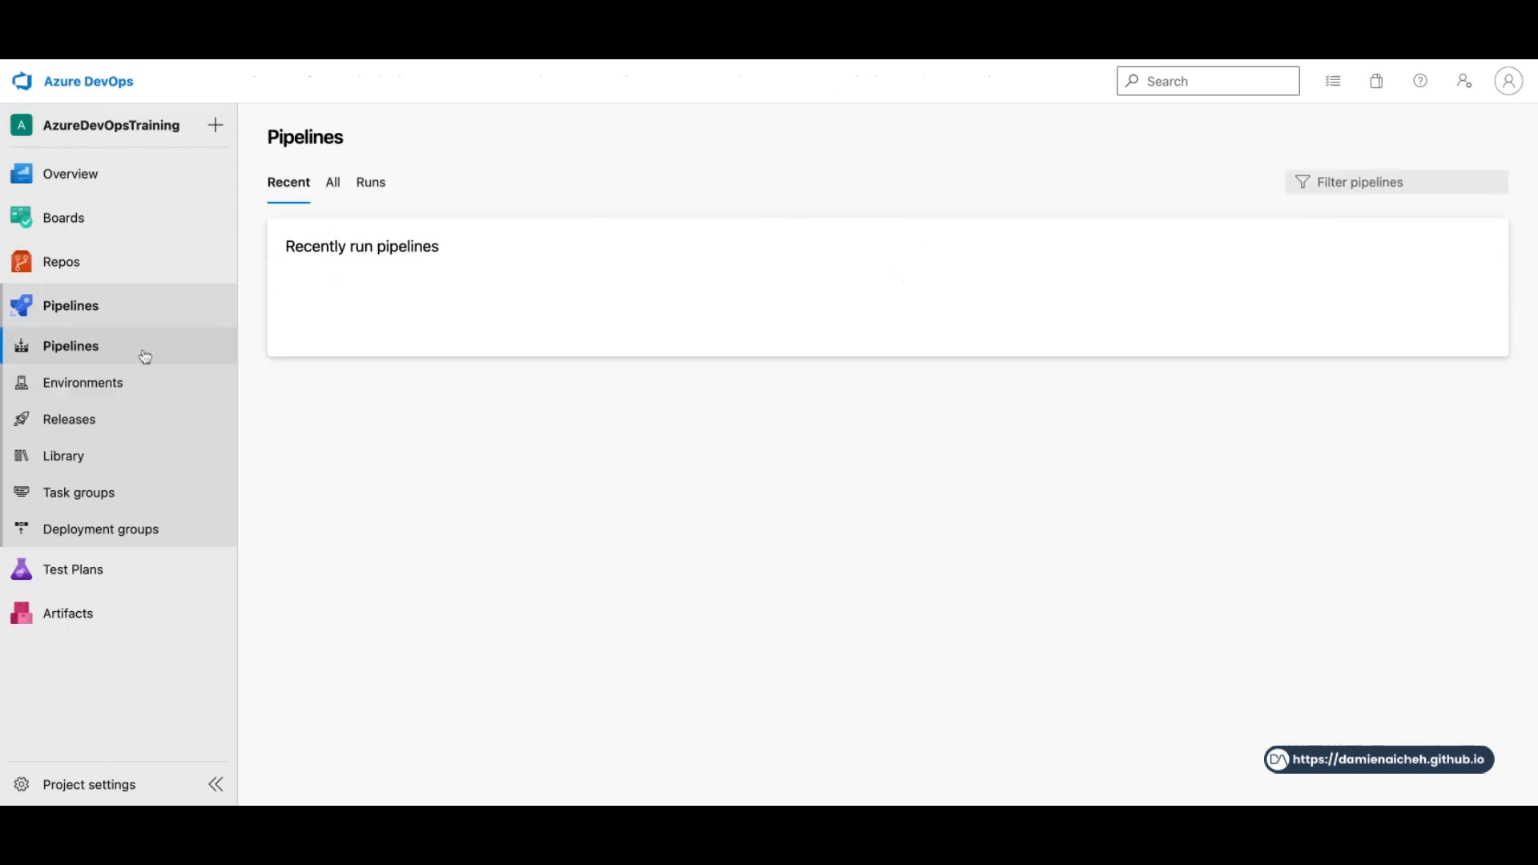
pyautogui.click(1088, 334)
pyautogui.click(1346, 141)
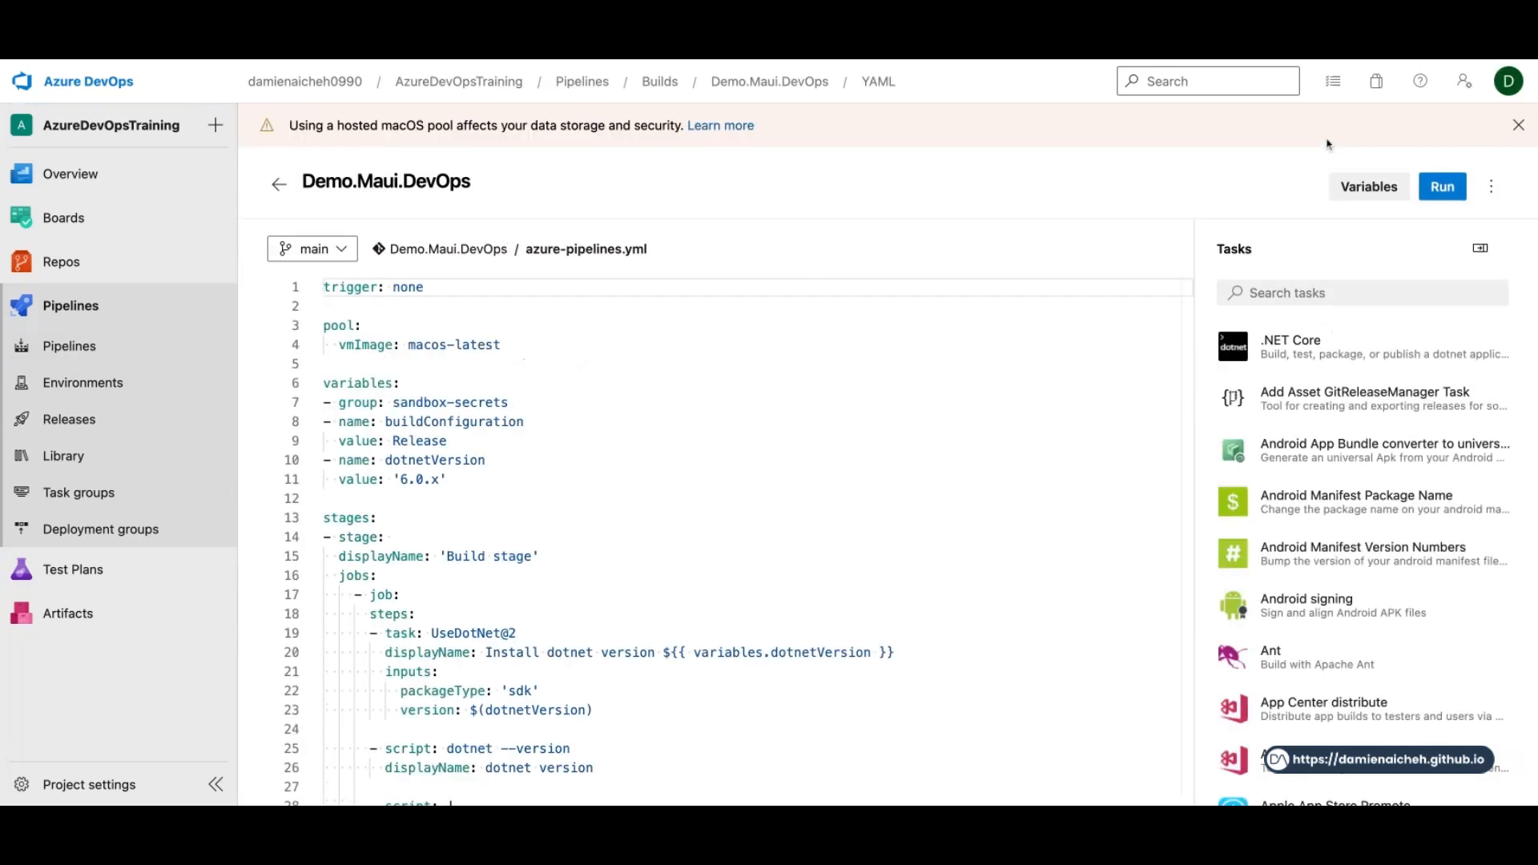
# Collapse the job block of the Build stage in azure-pipelines.yml.
pyautogui.scroll(-5, 313, 492)
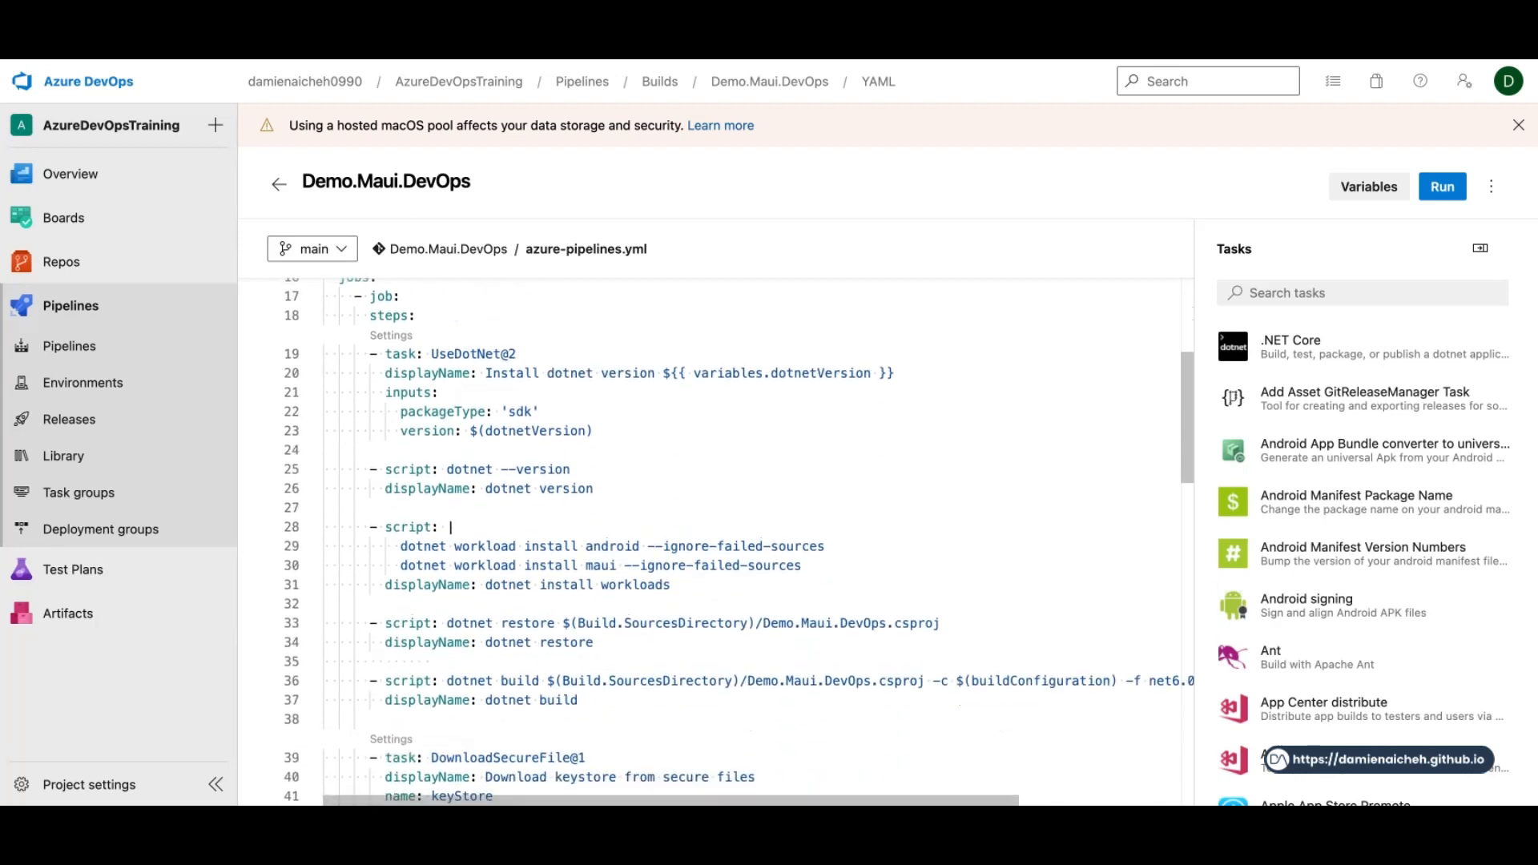
pyautogui.scroll(5, 313, 492)
pyautogui.click(313, 492)
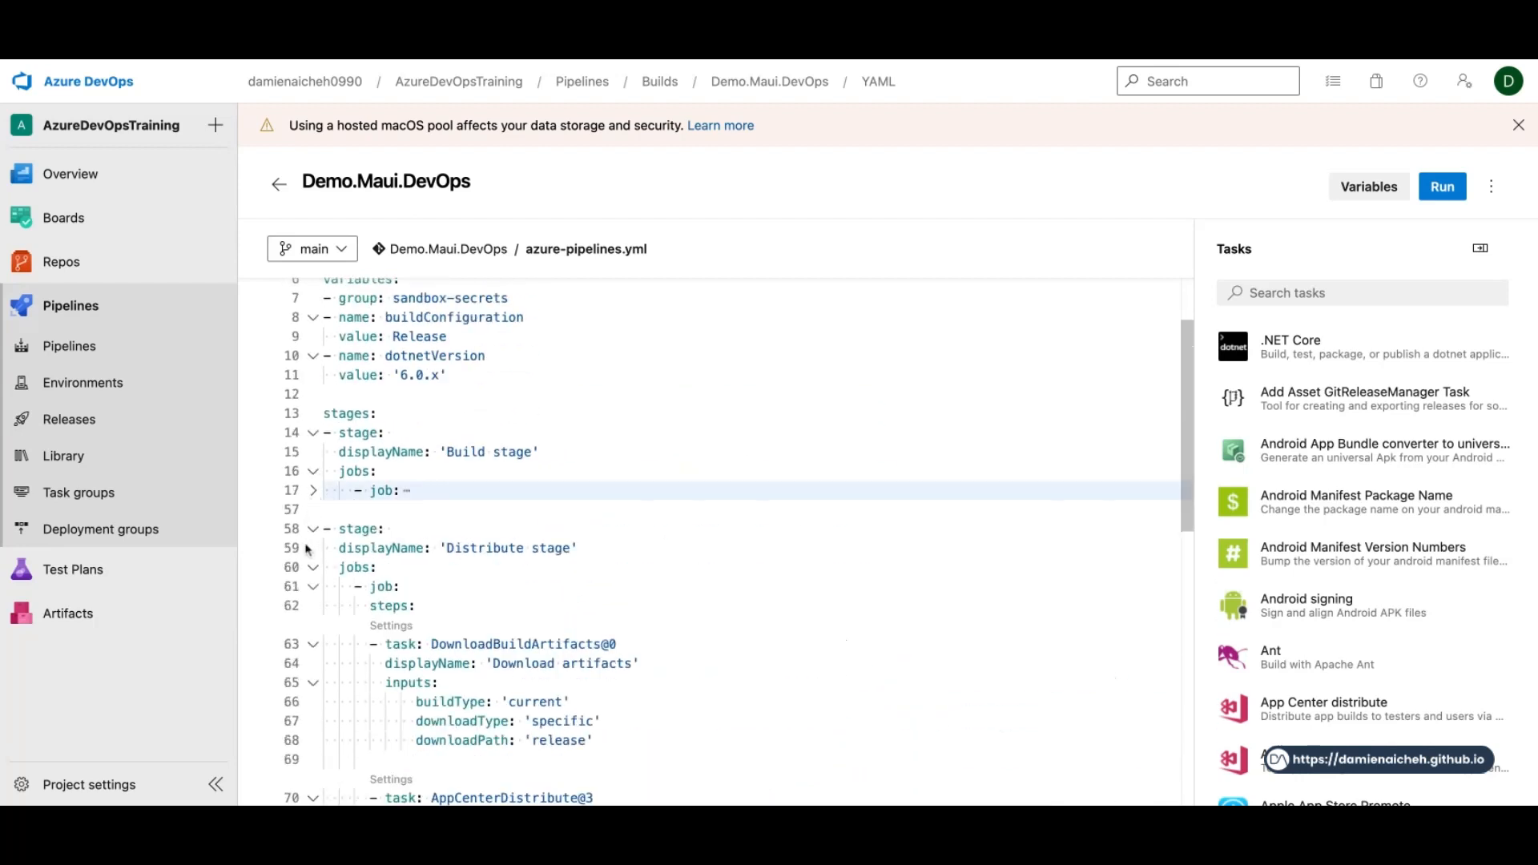
# Insert a deployment job under the Distribute stage's jobs with displayName Production deploy, environment approvals-prp and a runOnce strategy with deploy and steps.
pyautogui.scroll(-3, 308, 537)
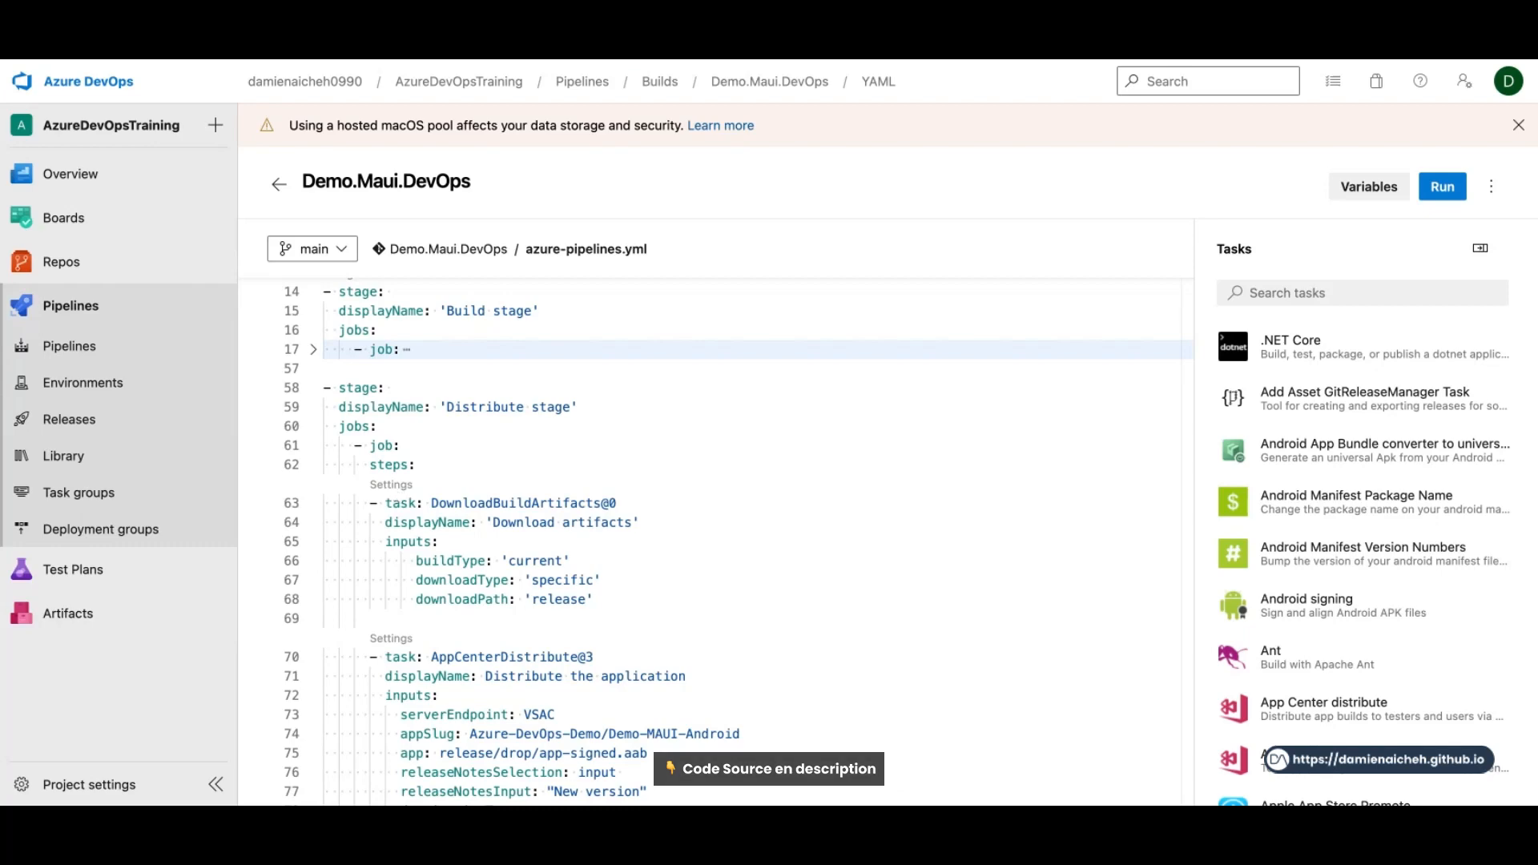
pyautogui.click(420, 431)
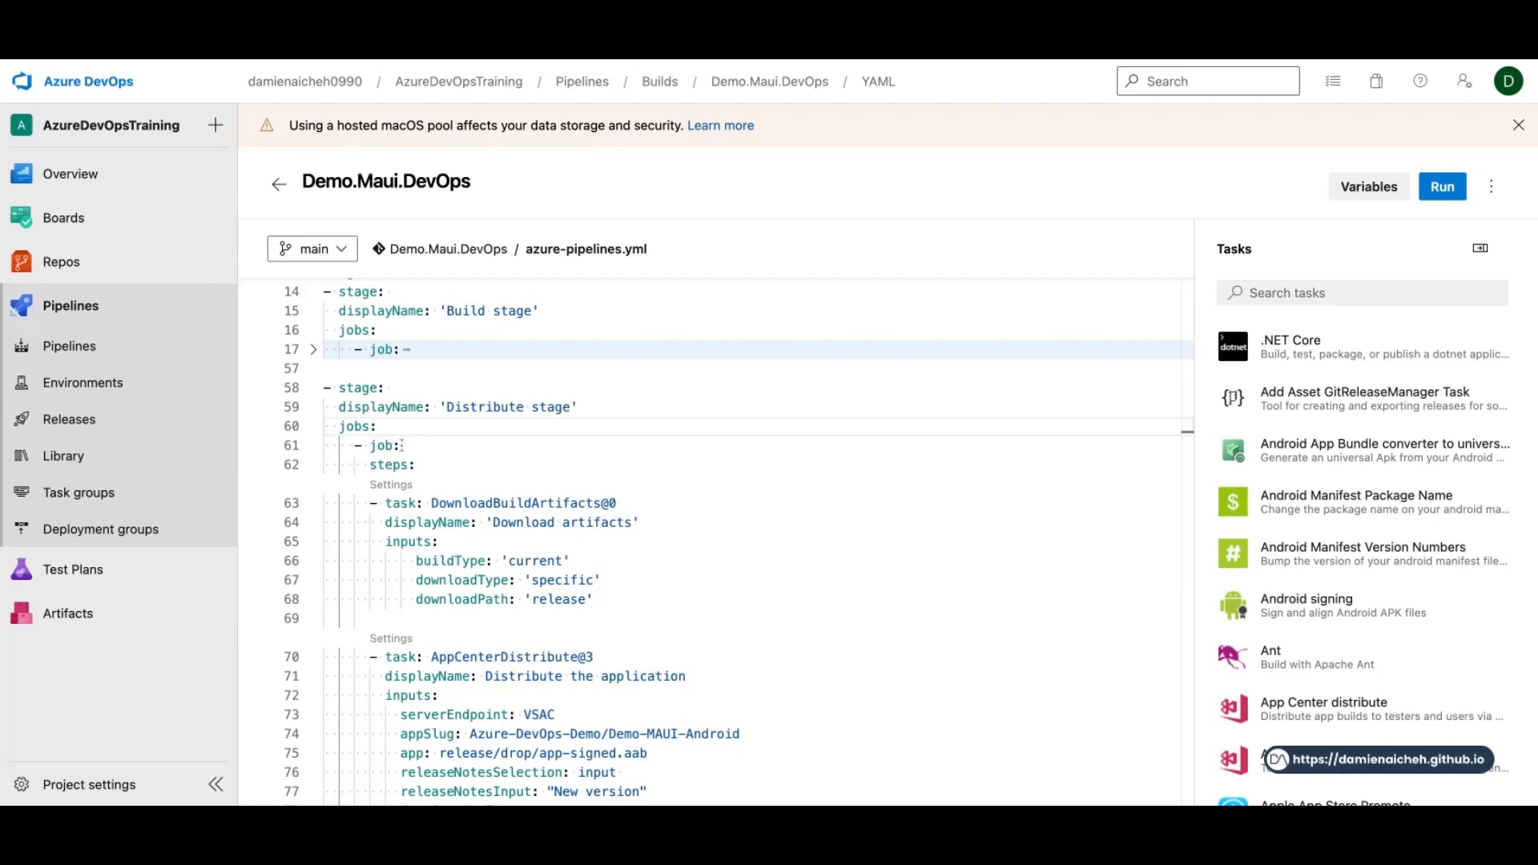
pyautogui.press('Return')
pyautogui.press('Tab')
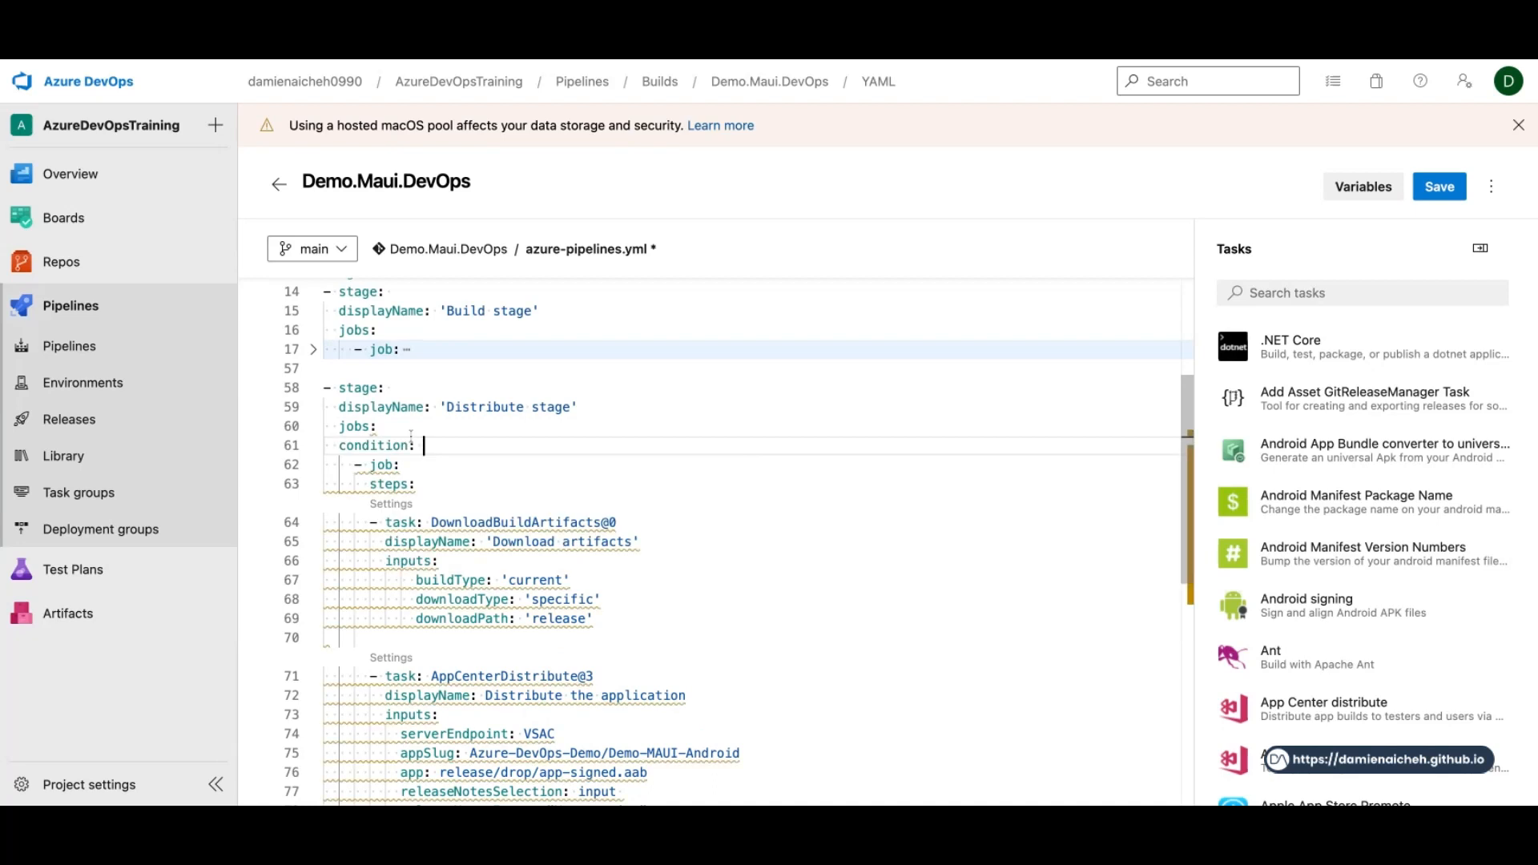
pyautogui.press('shift+super+Left')
pyautogui.press('BackSpace')
pyautogui.press('Tab')
pyautogui.write('- deployment: displayName: Production deploy environment: approvals-prp strategy:   runOnce:     deploy:       steps:')
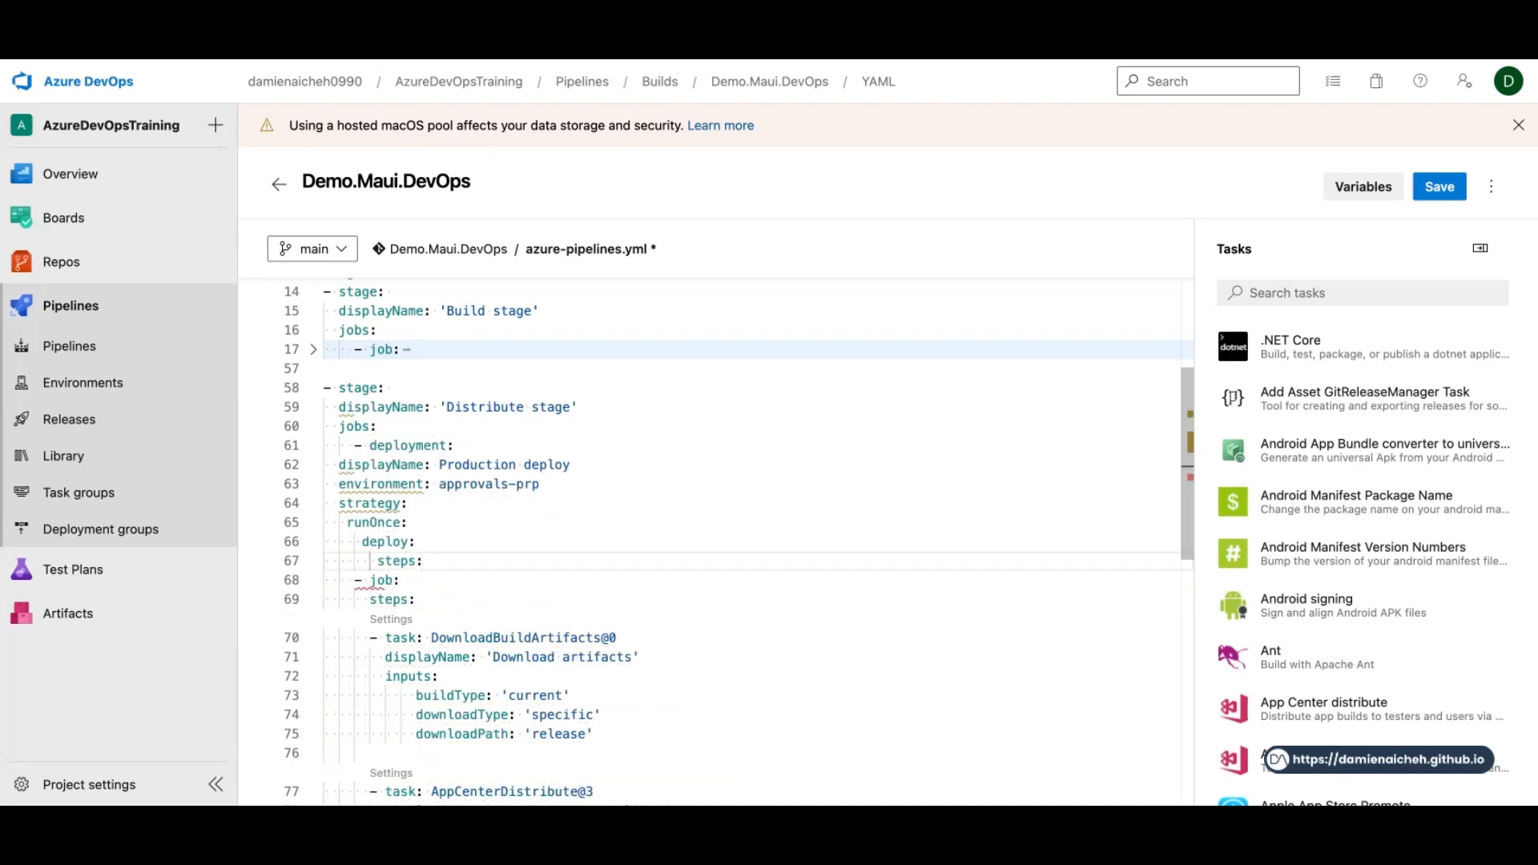
# Indent the lines from displayName through steps so they sit beneath the deployment entry.
pyautogui.keyDown('shift'); pyautogui.click(337, 464); pyautogui.keyUp('shift')
pyautogui.press('Tab')
pyautogui.press('Tab')
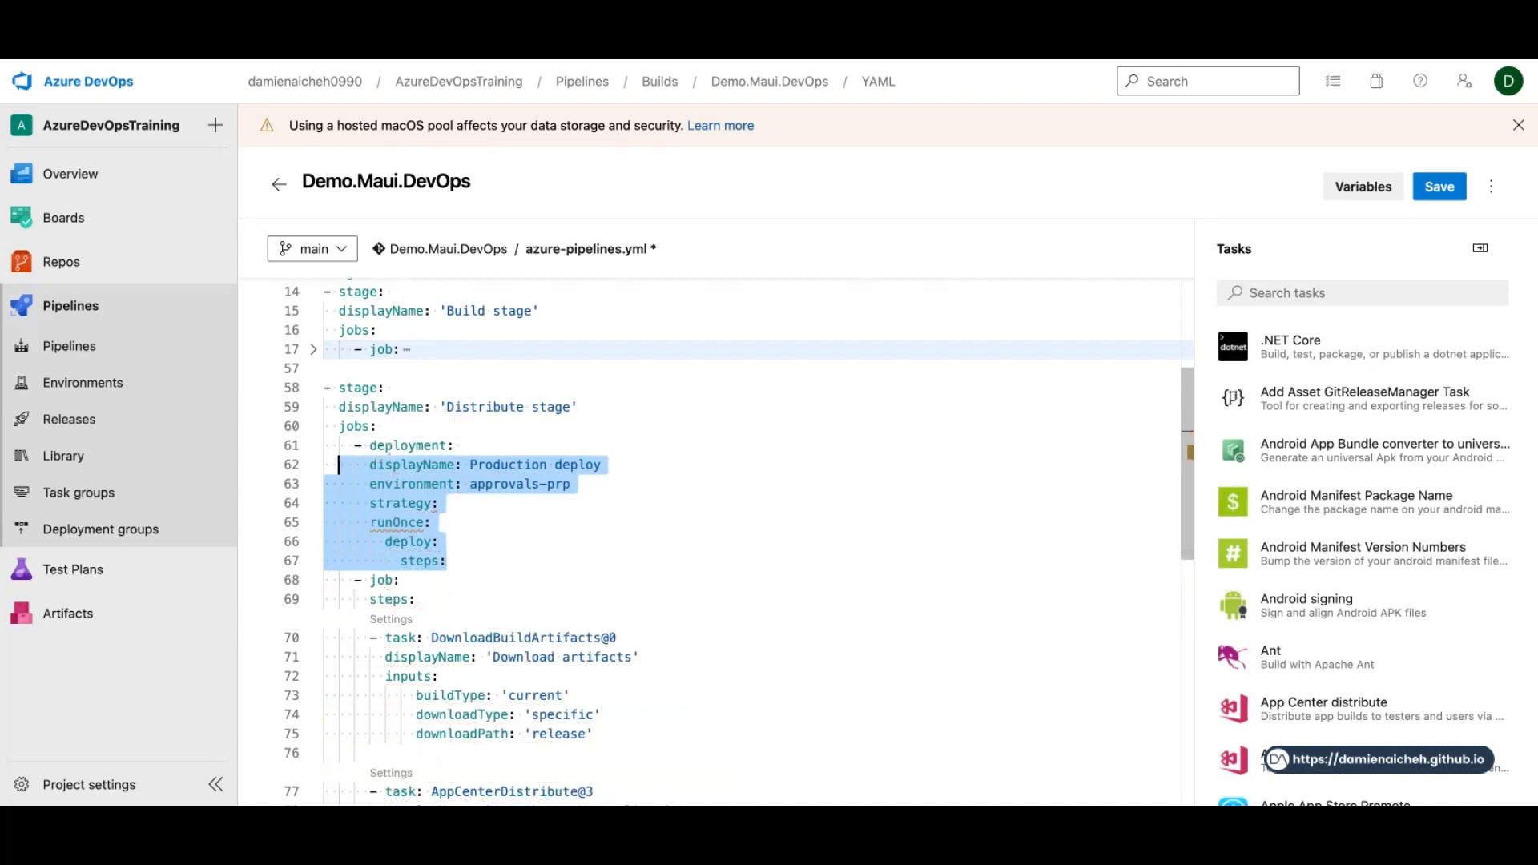
pyautogui.click(503, 509)
pyautogui.scroll(-2, 503, 480)
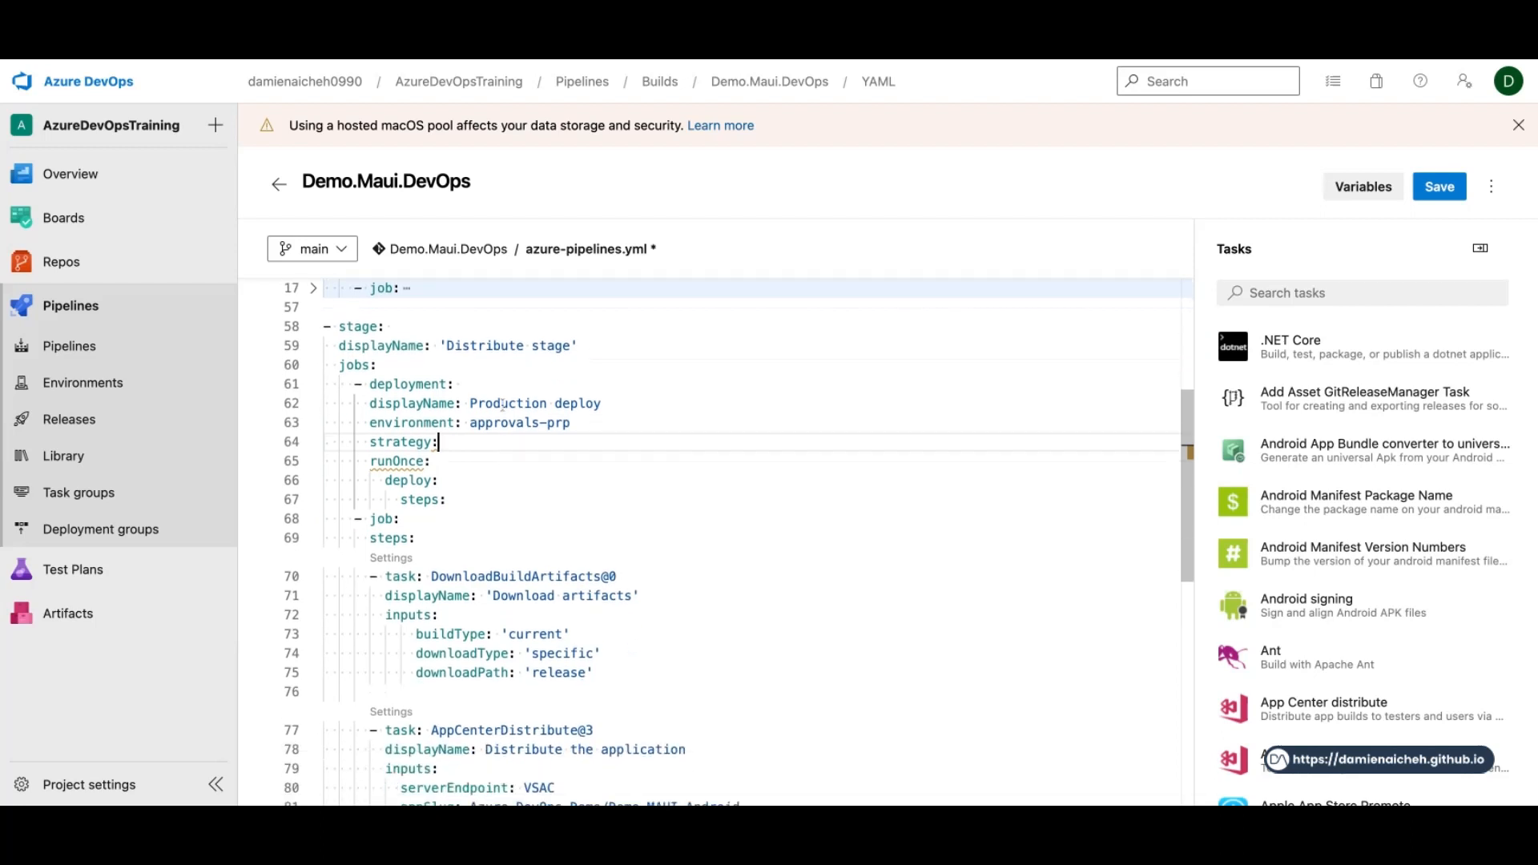
# Change the deployment job's displayName to "Pre Production deploy".
pyautogui.click(516, 406)
pyautogui.write('Production deploy')
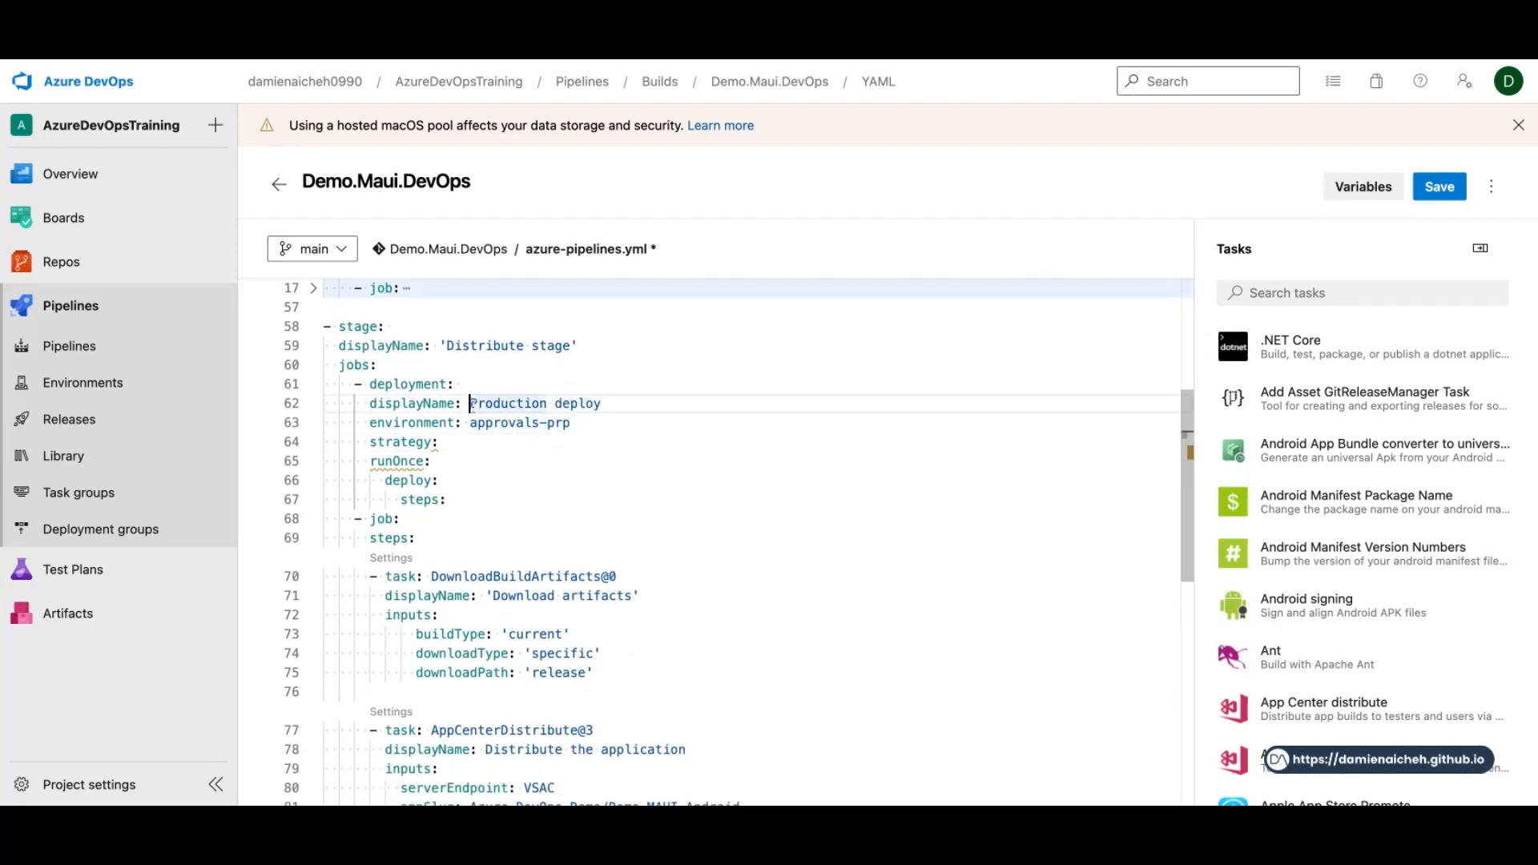
pyautogui.click(416, 385)
pyautogui.click(471, 404)
pyautogui.write('Pre')
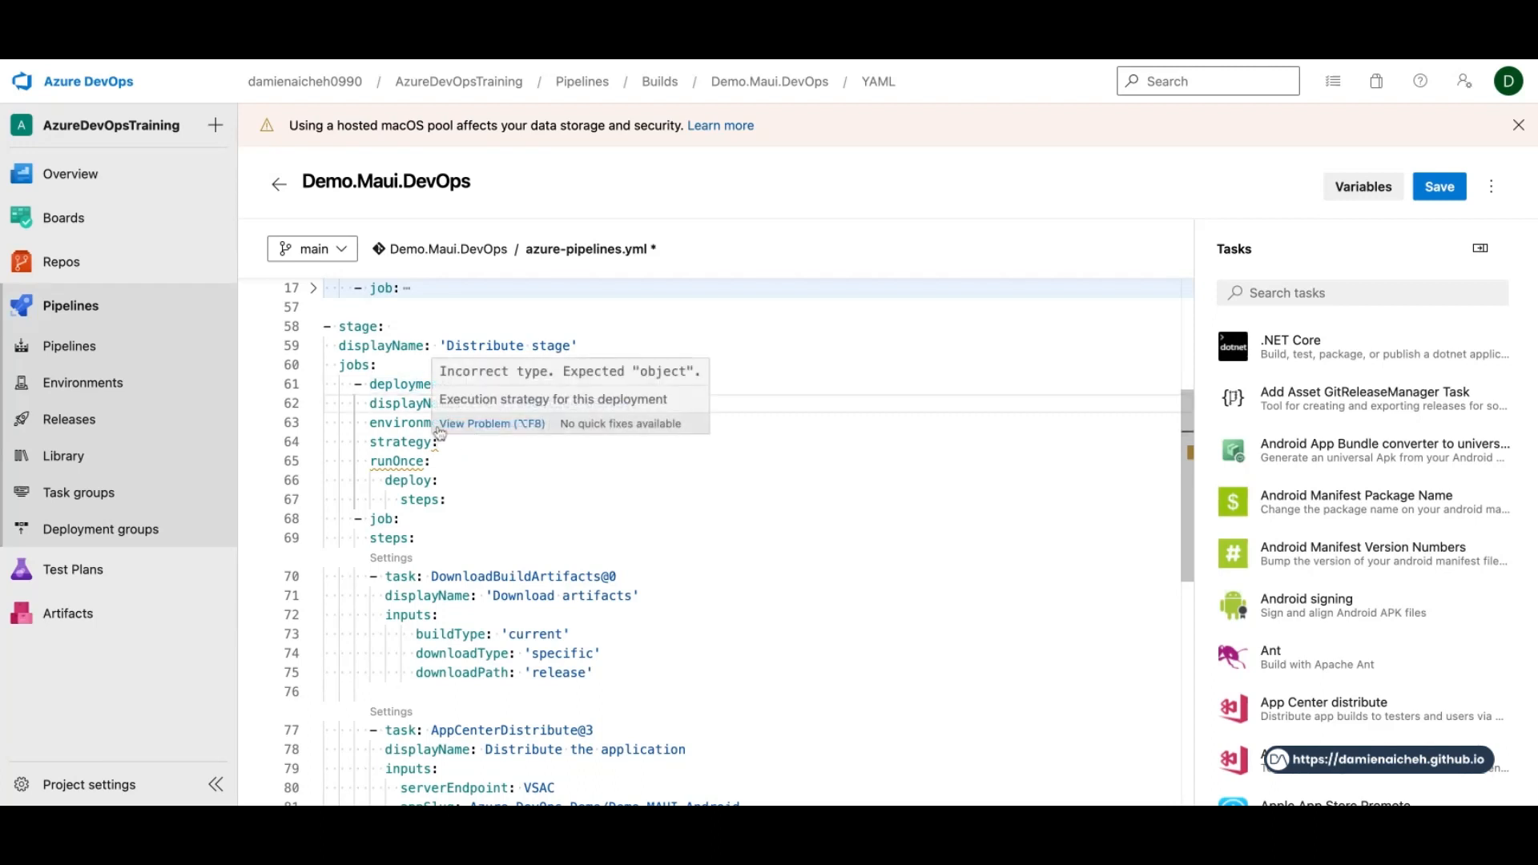
pyautogui.click(473, 425)
pyautogui.hotkey('alt', 'shift', 'Right')
pyautogui.hotkey('alt', 'shift', 'Right')
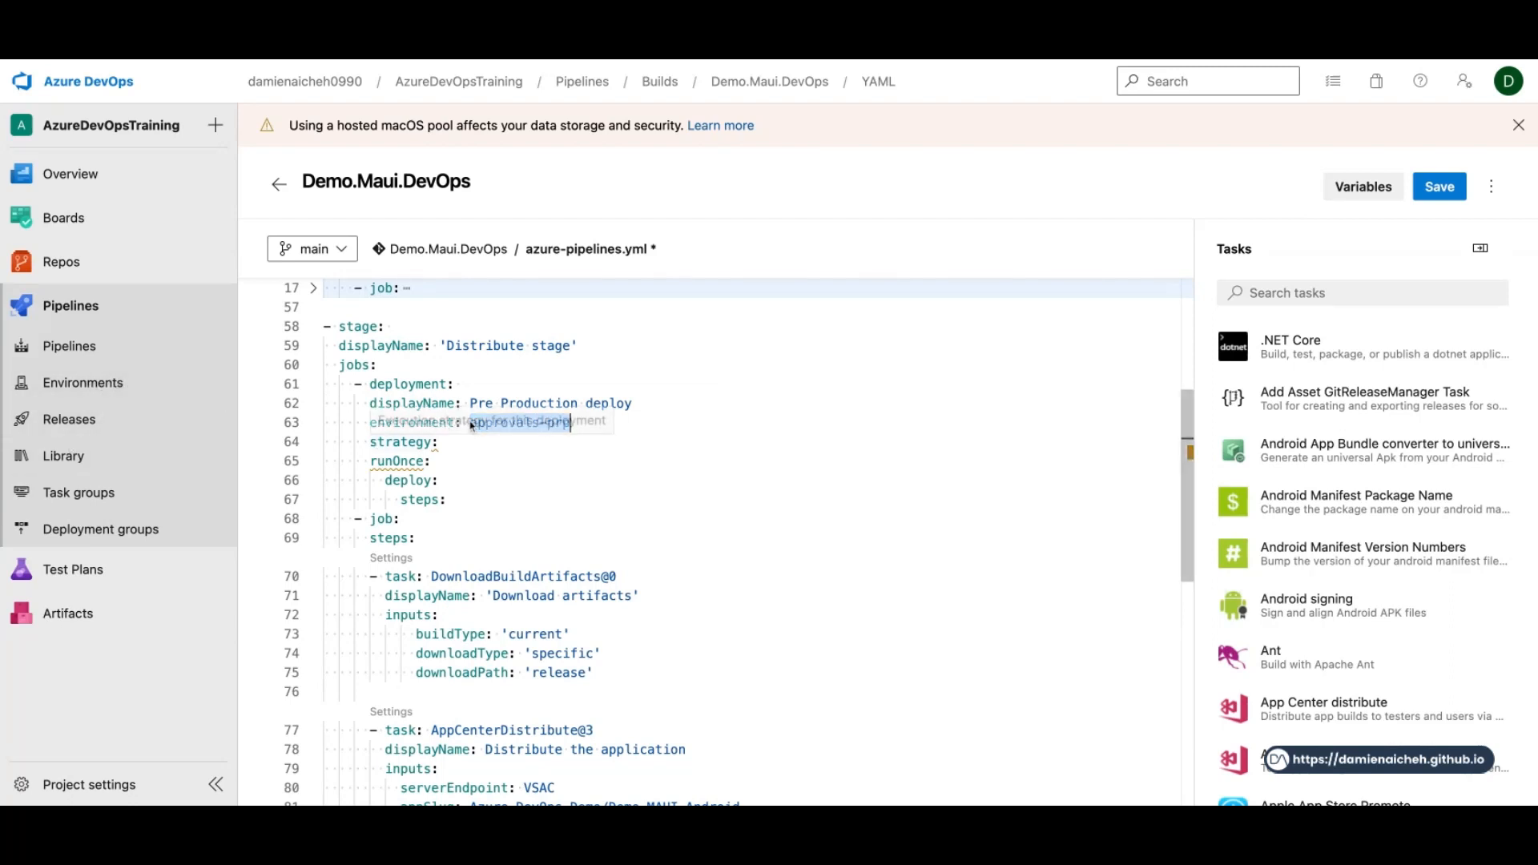
pyautogui.press('super+Tab')
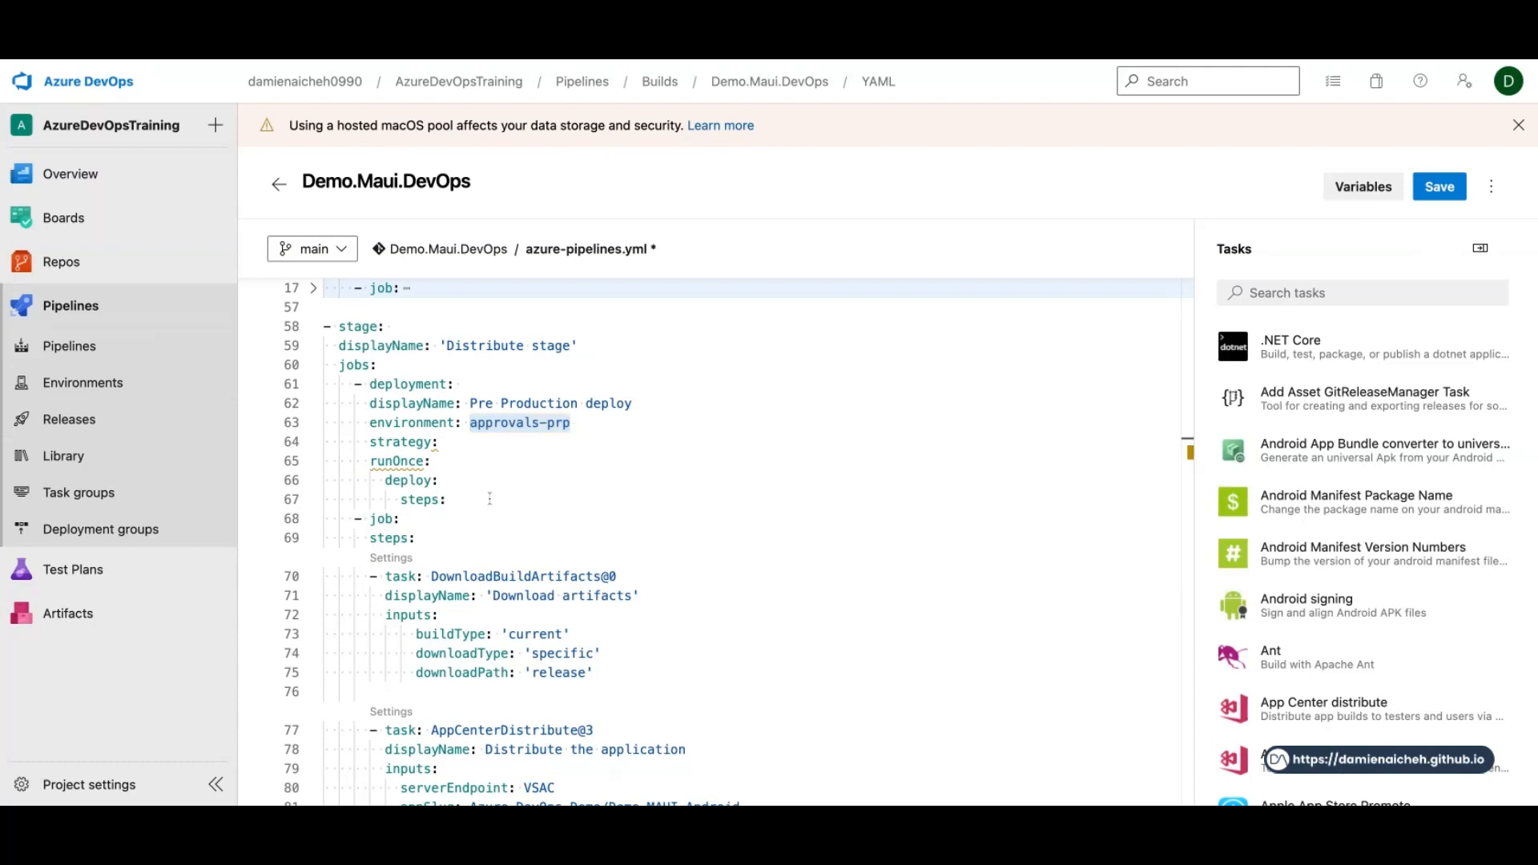
# Indent the runOnce, deploy and steps lines one level so they nest under strategy.
pyautogui.click(370, 461)
pyautogui.hotkey('shift', 'Down')
pyautogui.hotkey('shift', 'Down')
pyautogui.hotkey('shift', 'End')
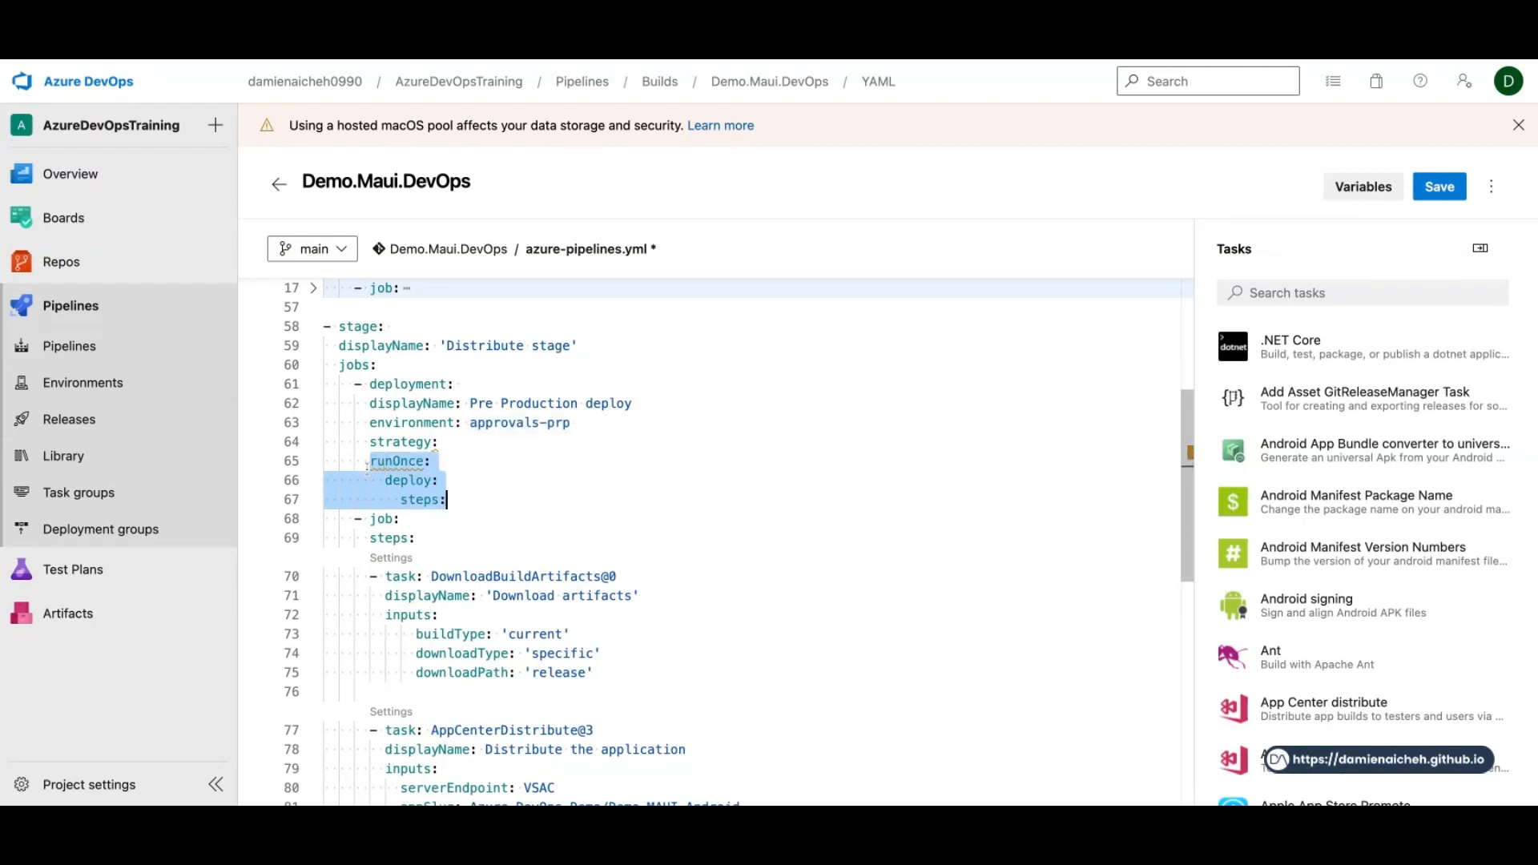
pyautogui.press('Tab')
pyautogui.click(516, 447)
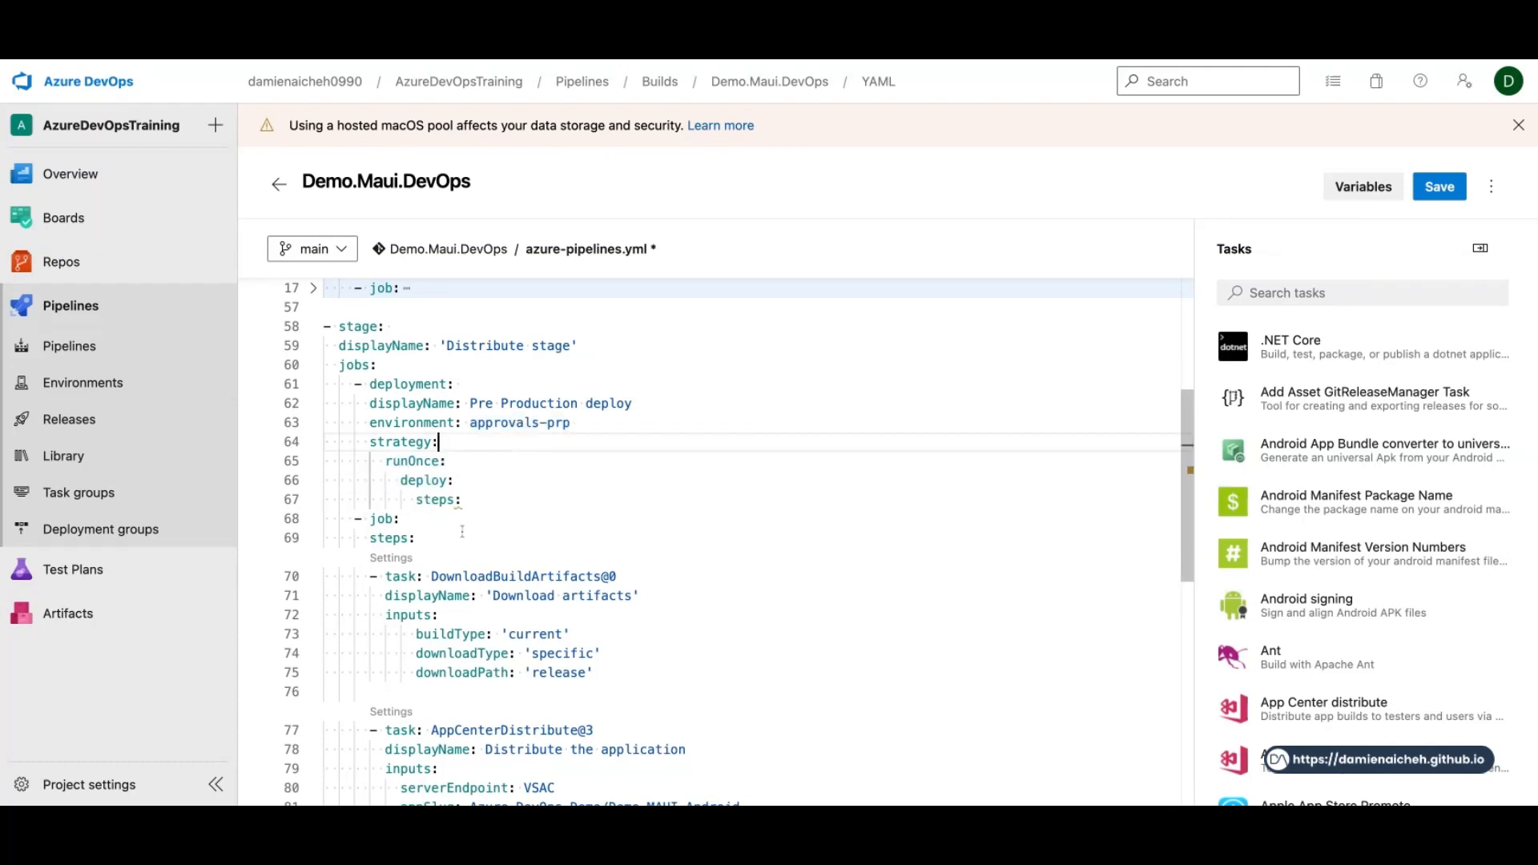
pyautogui.scroll(-2, 462, 532)
pyautogui.doubleClick(423, 418)
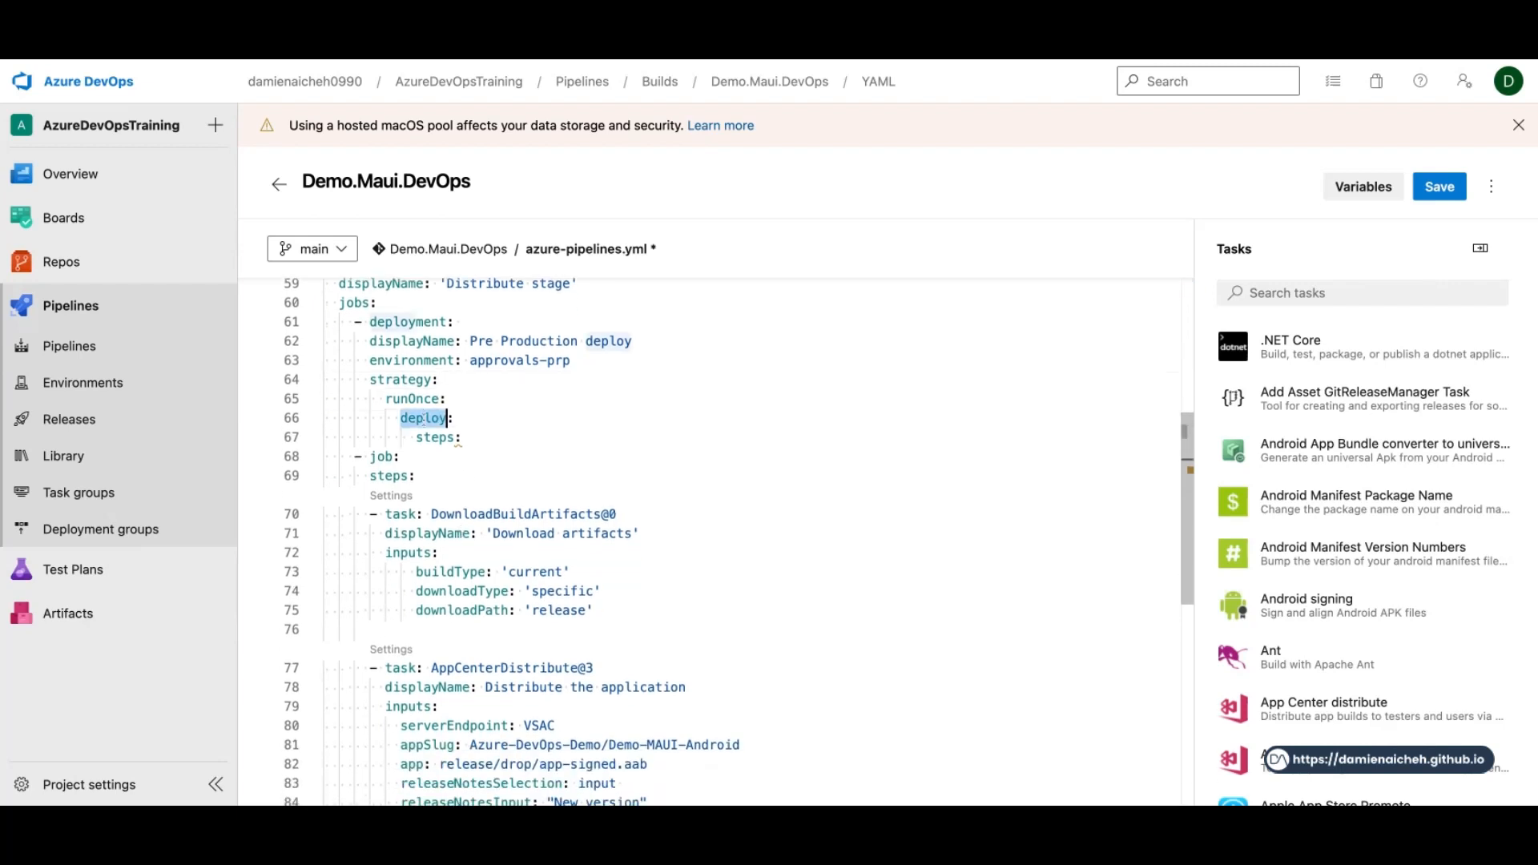
pyautogui.scroll(-2, 423, 418)
pyautogui.doubleClick(425, 387)
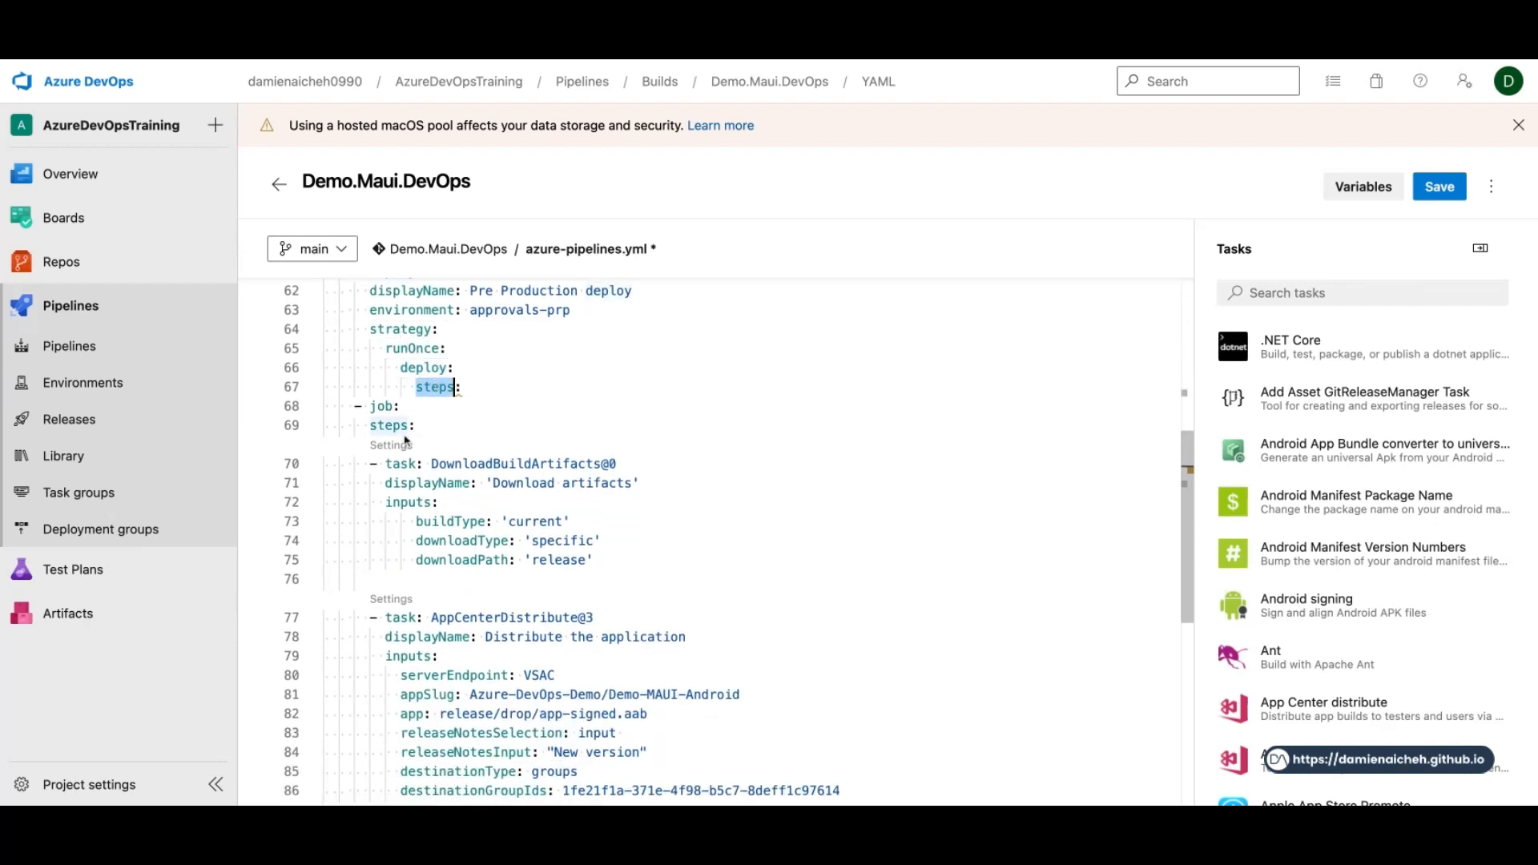
# Indent the DownloadBuildArtifacts@0 and AppCenterDistribute@3 tasks three levels to align with the deployment's nested steps.
pyautogui.click(385, 461)
pyautogui.scroll(-3, 418, 481)
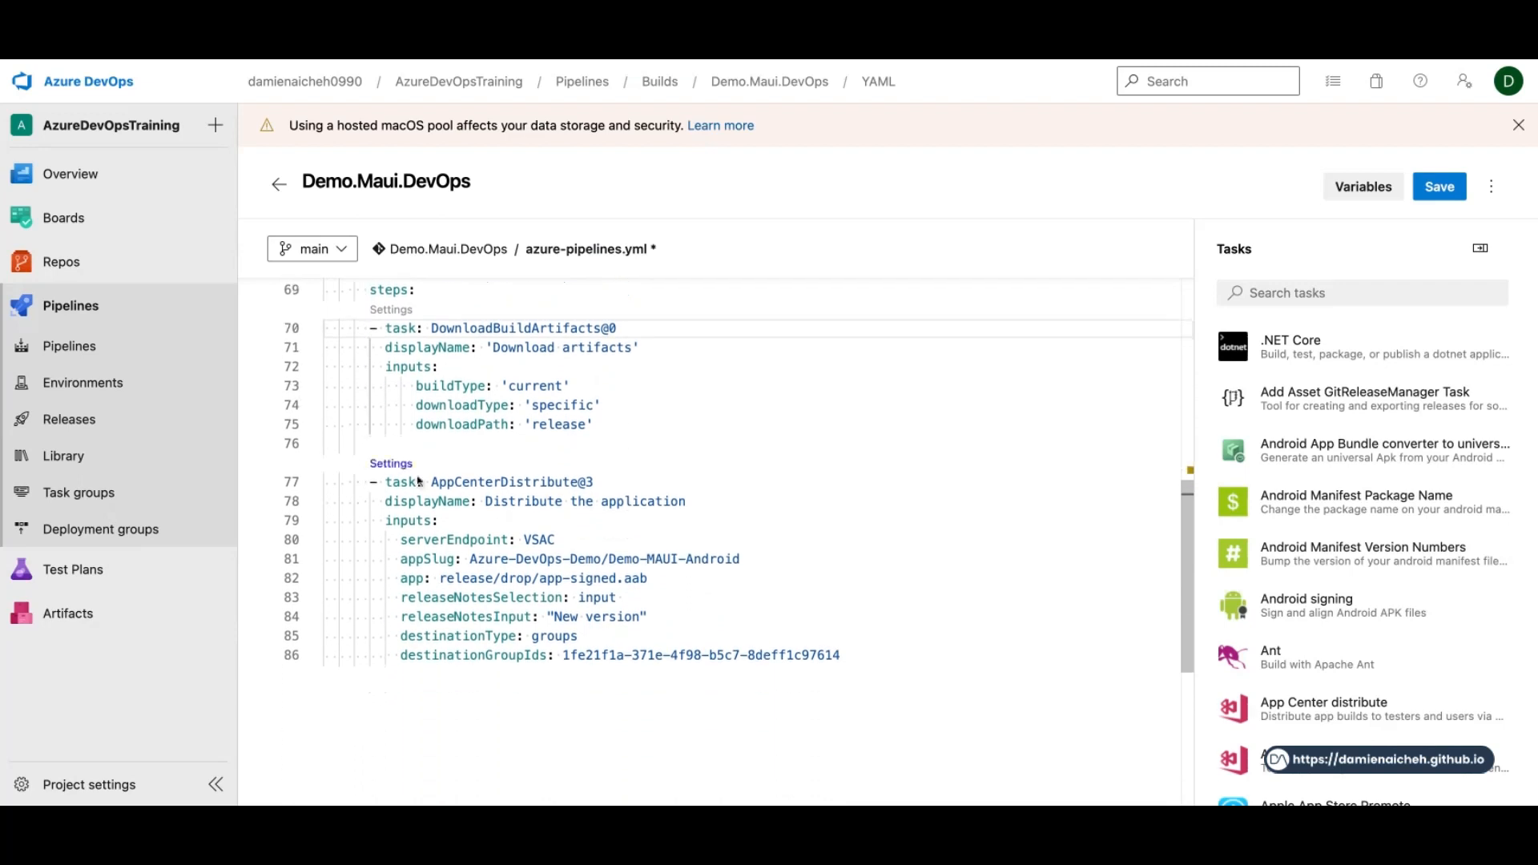
pyautogui.keyDown('shift'); pyautogui.click(872, 654); pyautogui.keyUp('shift')
pyautogui.press('Tab')
pyautogui.scroll(3, 872, 648)
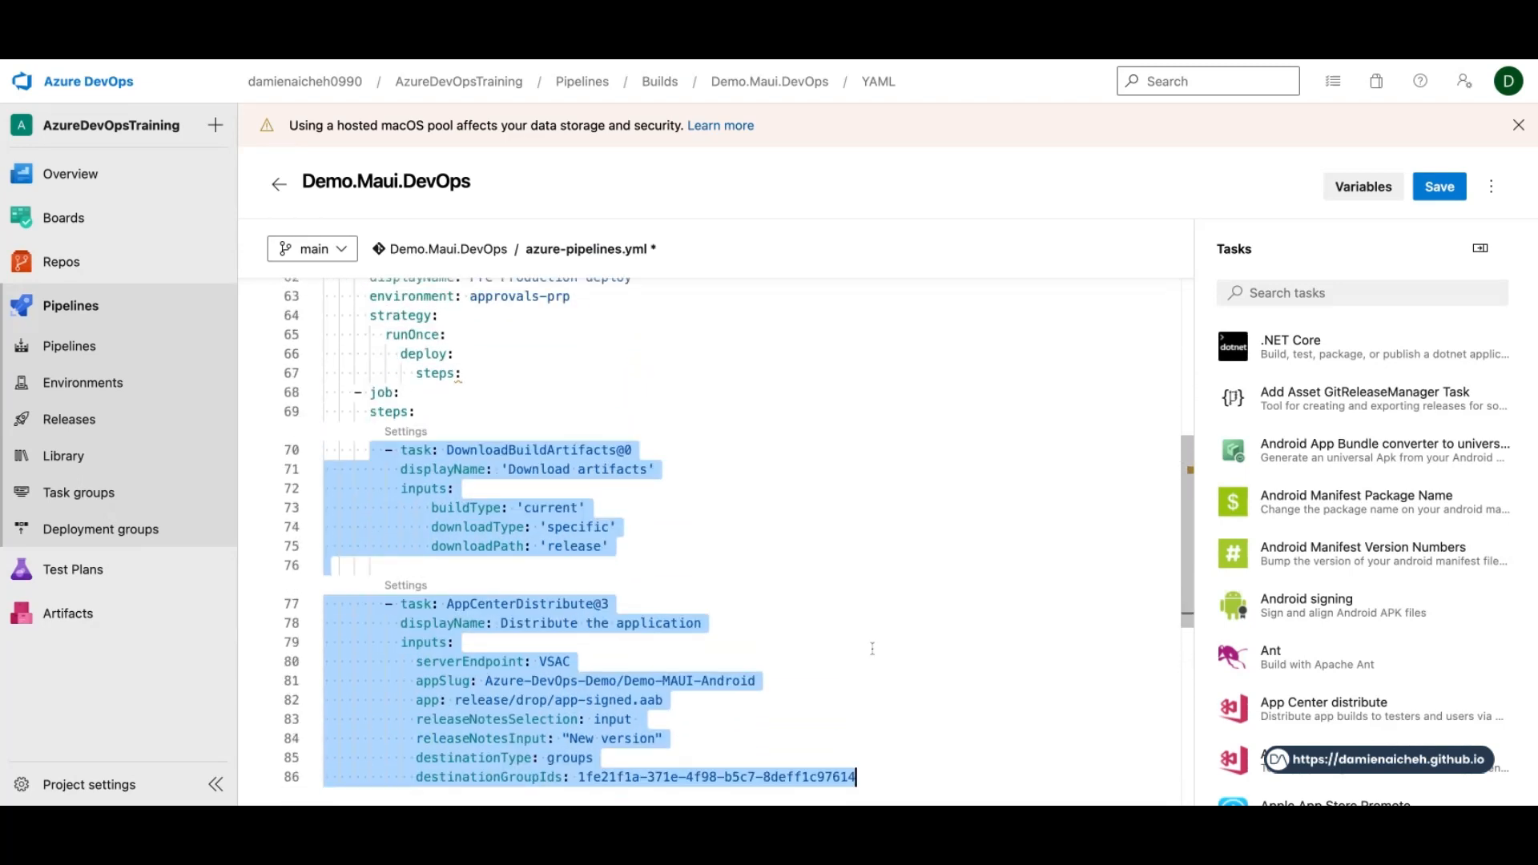
pyautogui.press('Tab')
pyautogui.press('Tab')
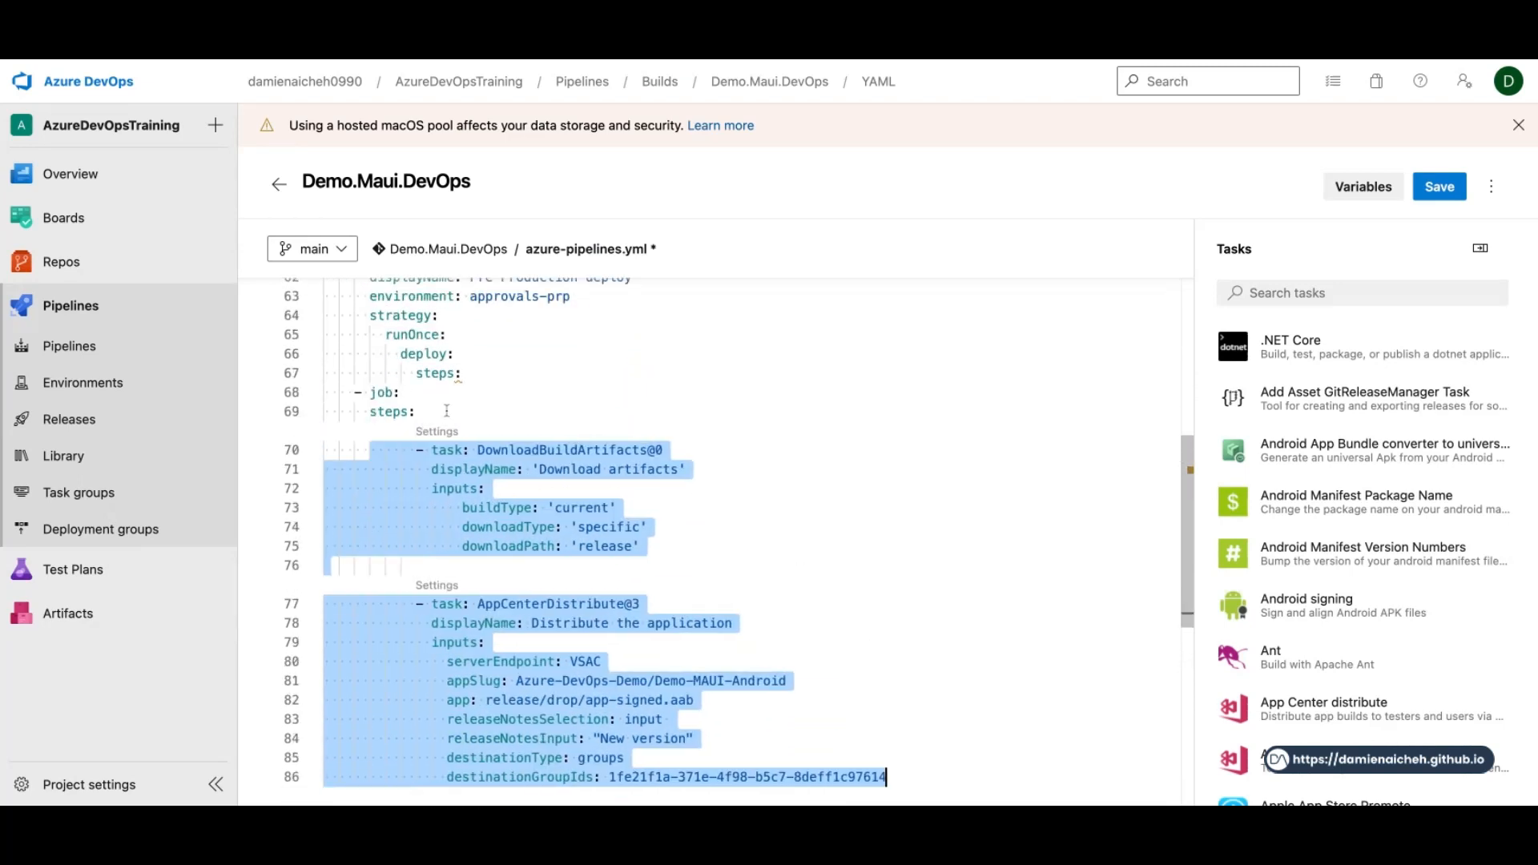
# Delete the leftover job and steps lines between the deployment's steps entry and the DownloadBuildArtifacts@0 task.
pyautogui.moveTo(446, 412); pyautogui.dragTo(322, 394)
pyautogui.press('BackSpace')
pyautogui.press('BackSpace')
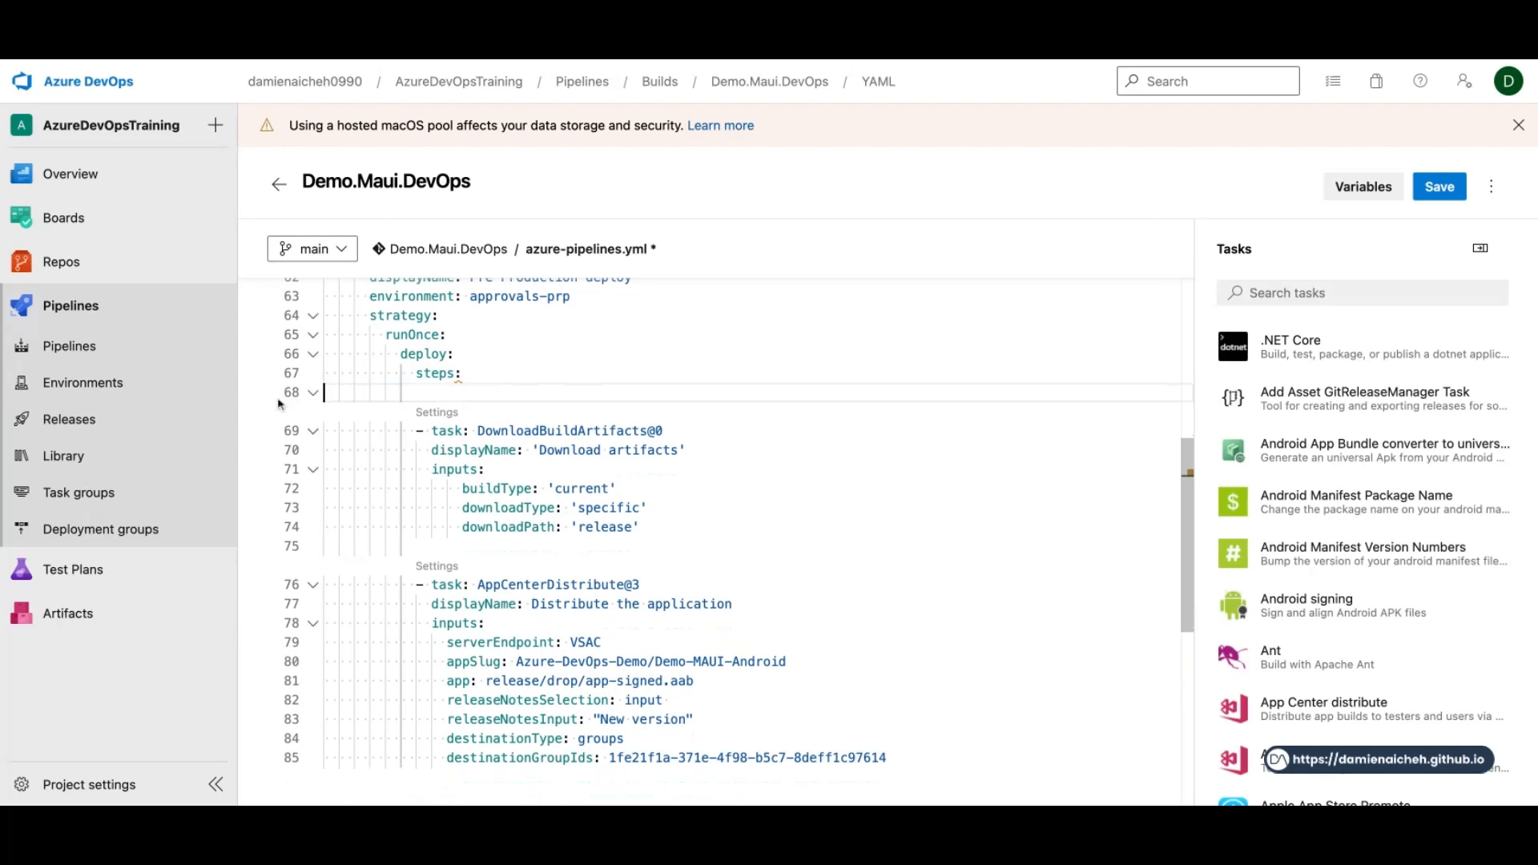
pyautogui.scroll(2, 446, 413)
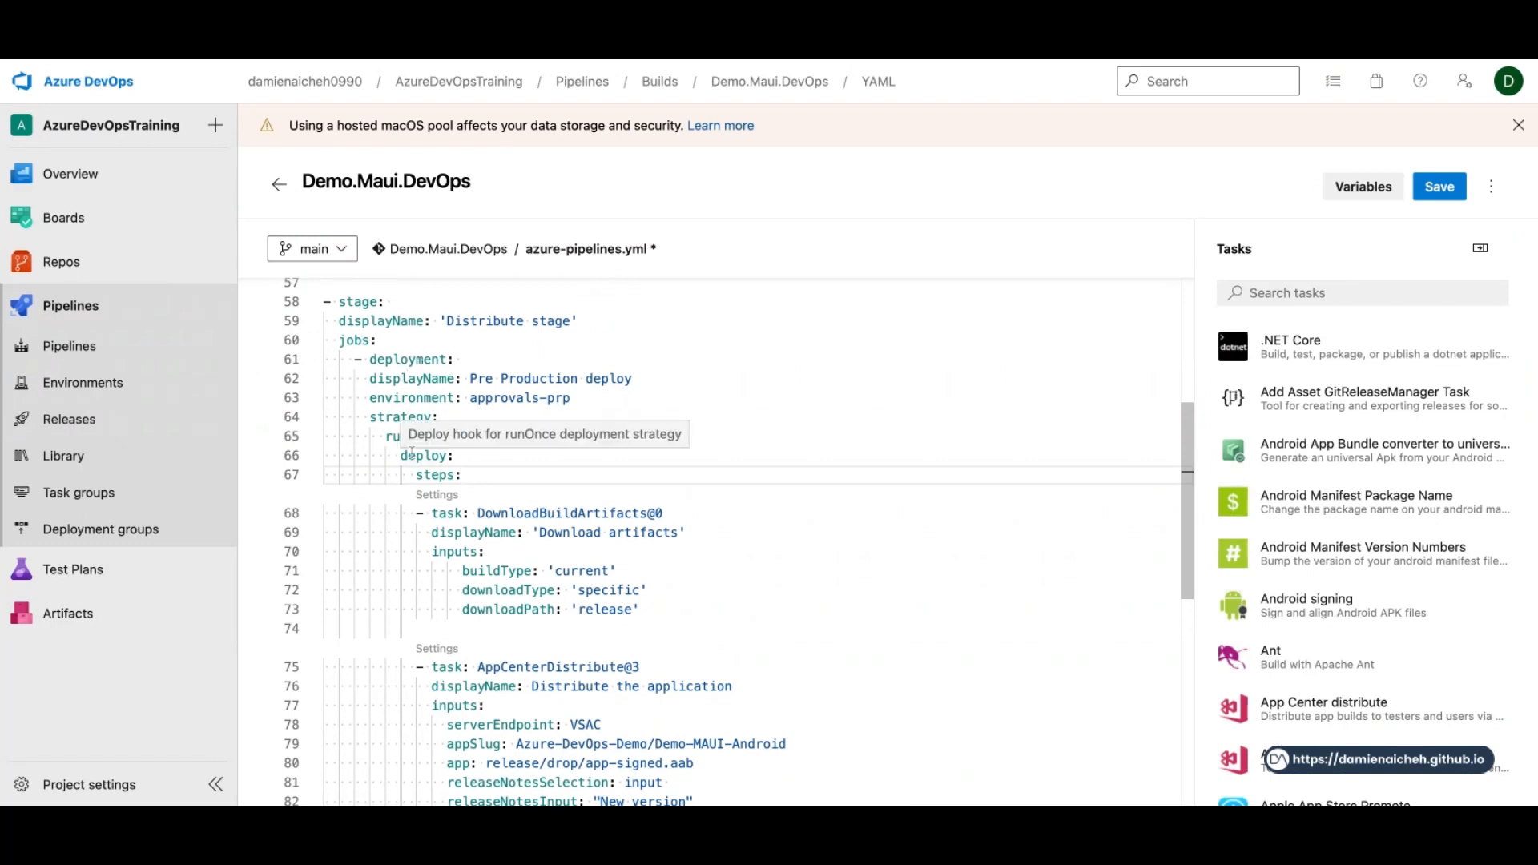
pyautogui.click(469, 399)
pyautogui.hotkey('alt', 'shift', 'Right')
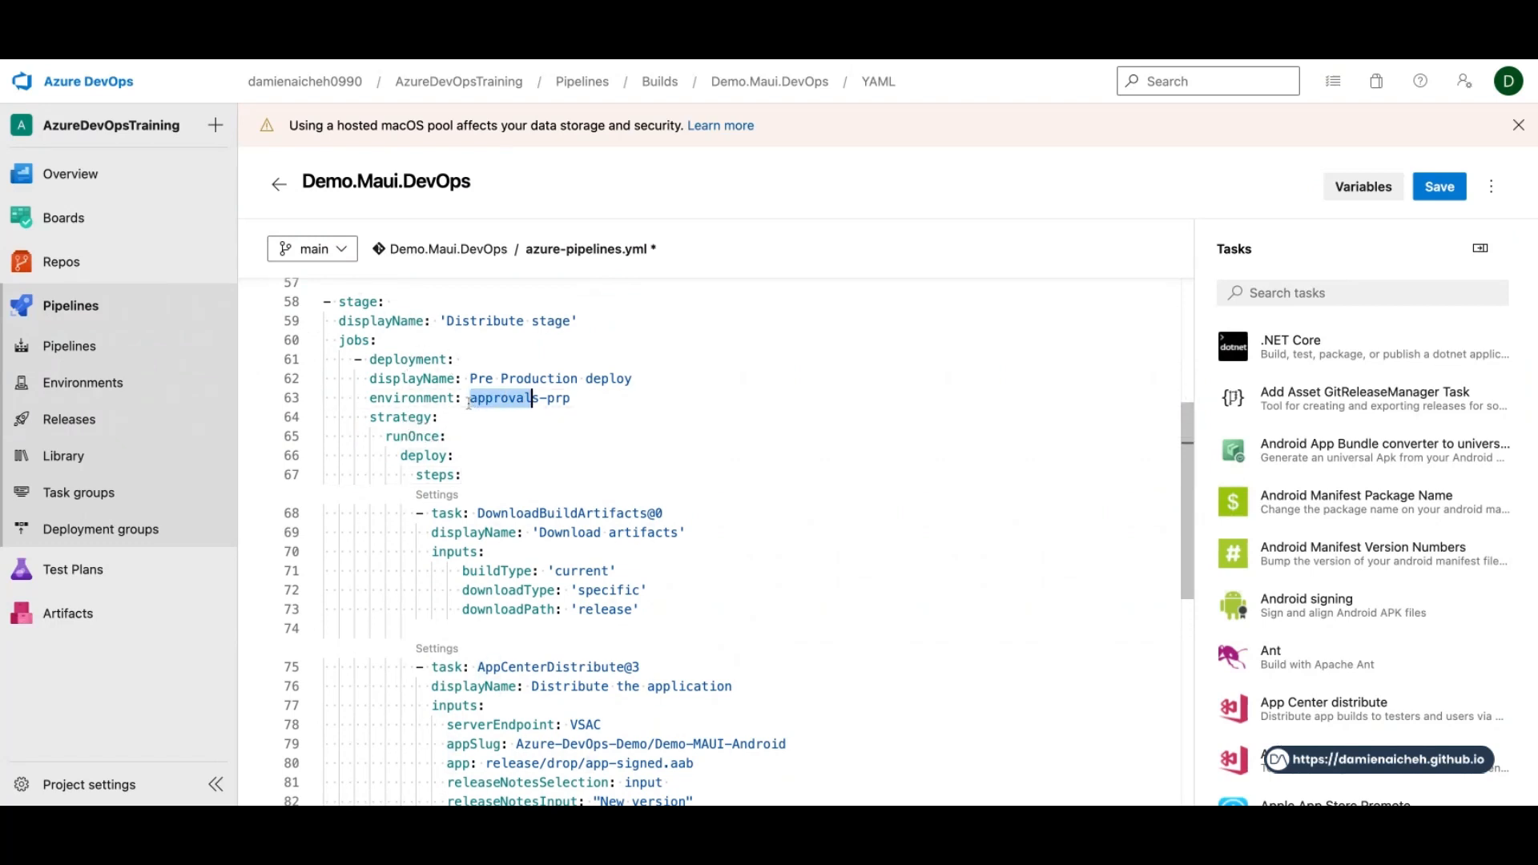
pyautogui.hotkey('alt', 'shift', 'Right')
# Save azure-pipelines.yml directly to the main branch with the commit message "feat: Add approvals.".
pyautogui.click(1439, 186)
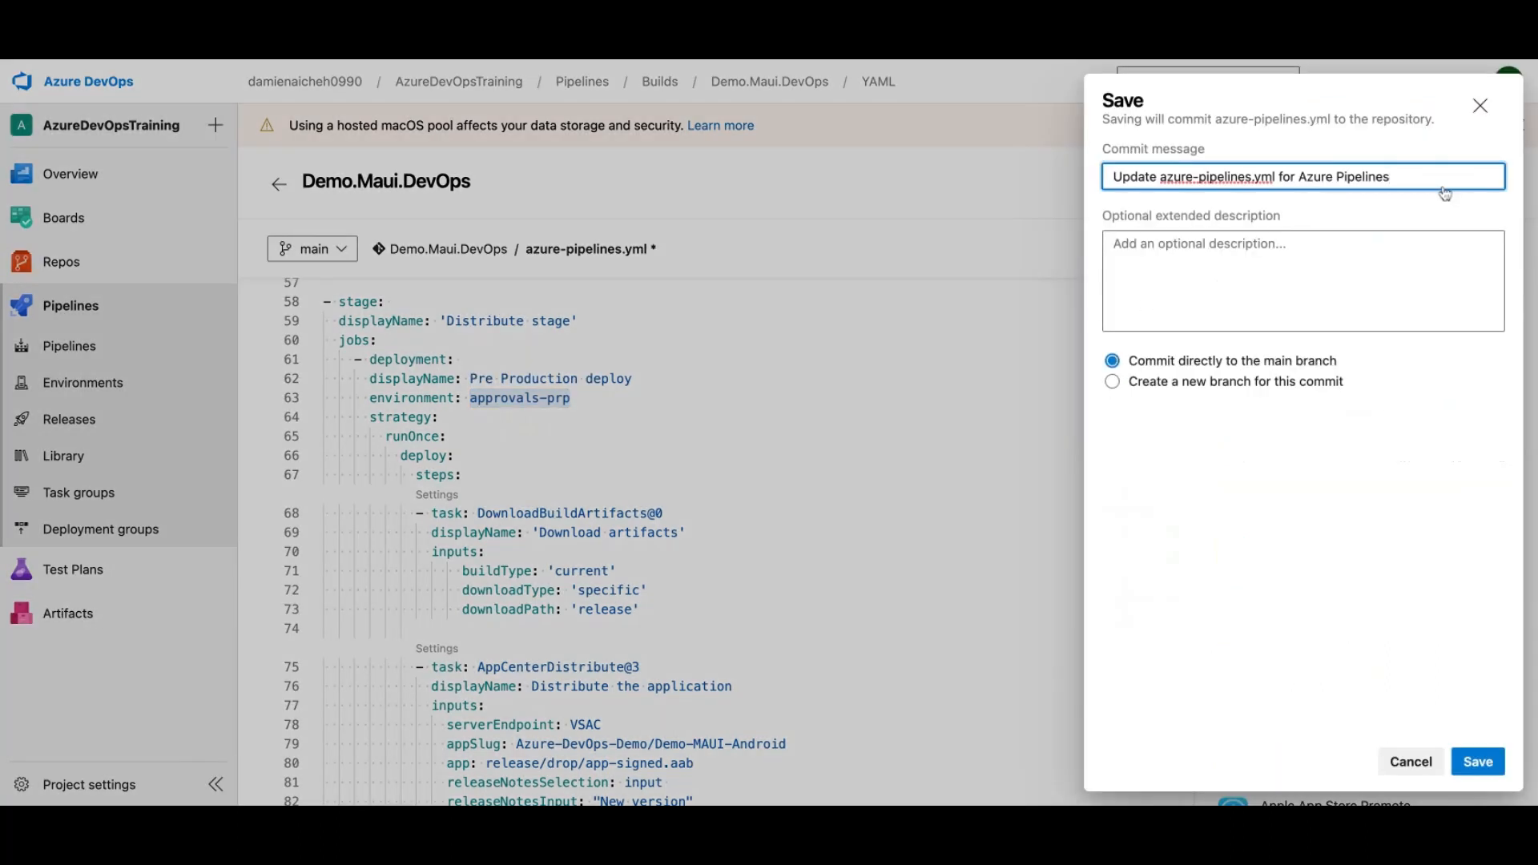
pyautogui.hotkey('ctrl', 'a')
pyautogui.write('feat:')
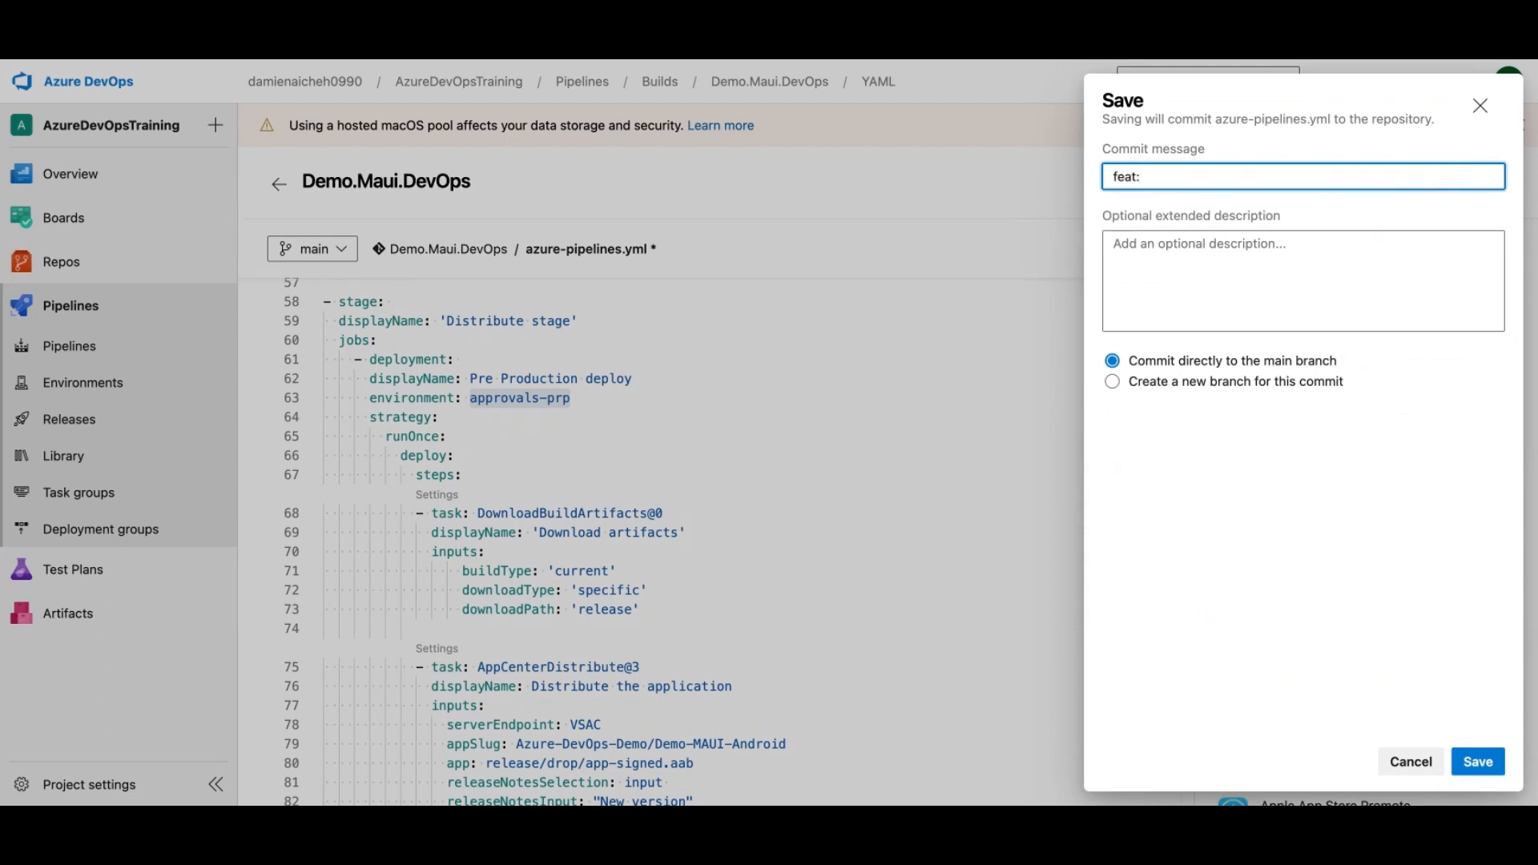
pyautogui.write(' Add approvals.')
pyautogui.click(1488, 760)
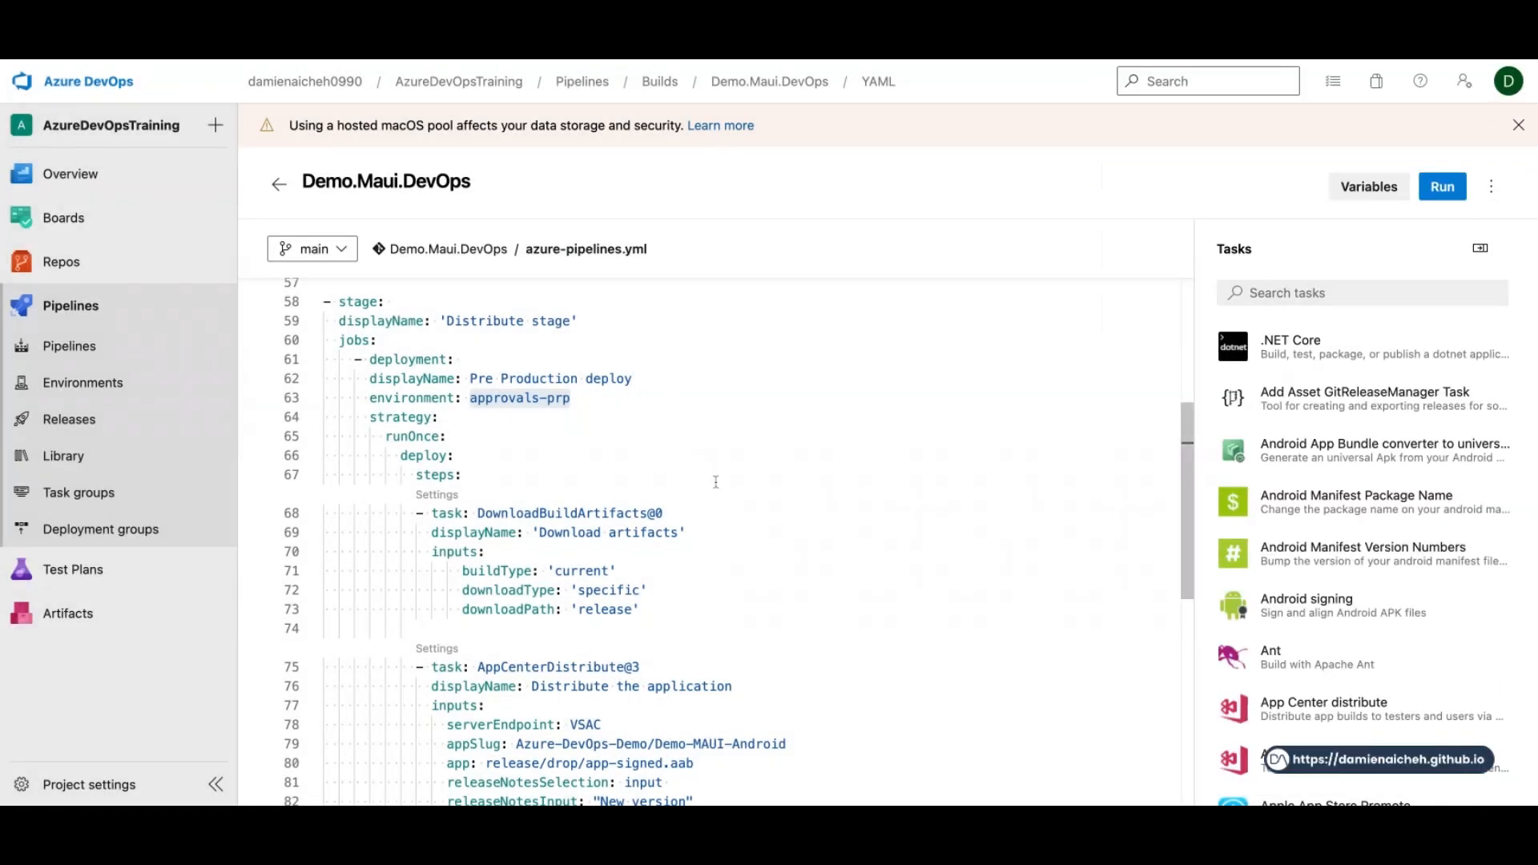
# Run the pipeline and approve the pending approvals-prp check for the Distribute stage.
pyautogui.click(1440, 193)
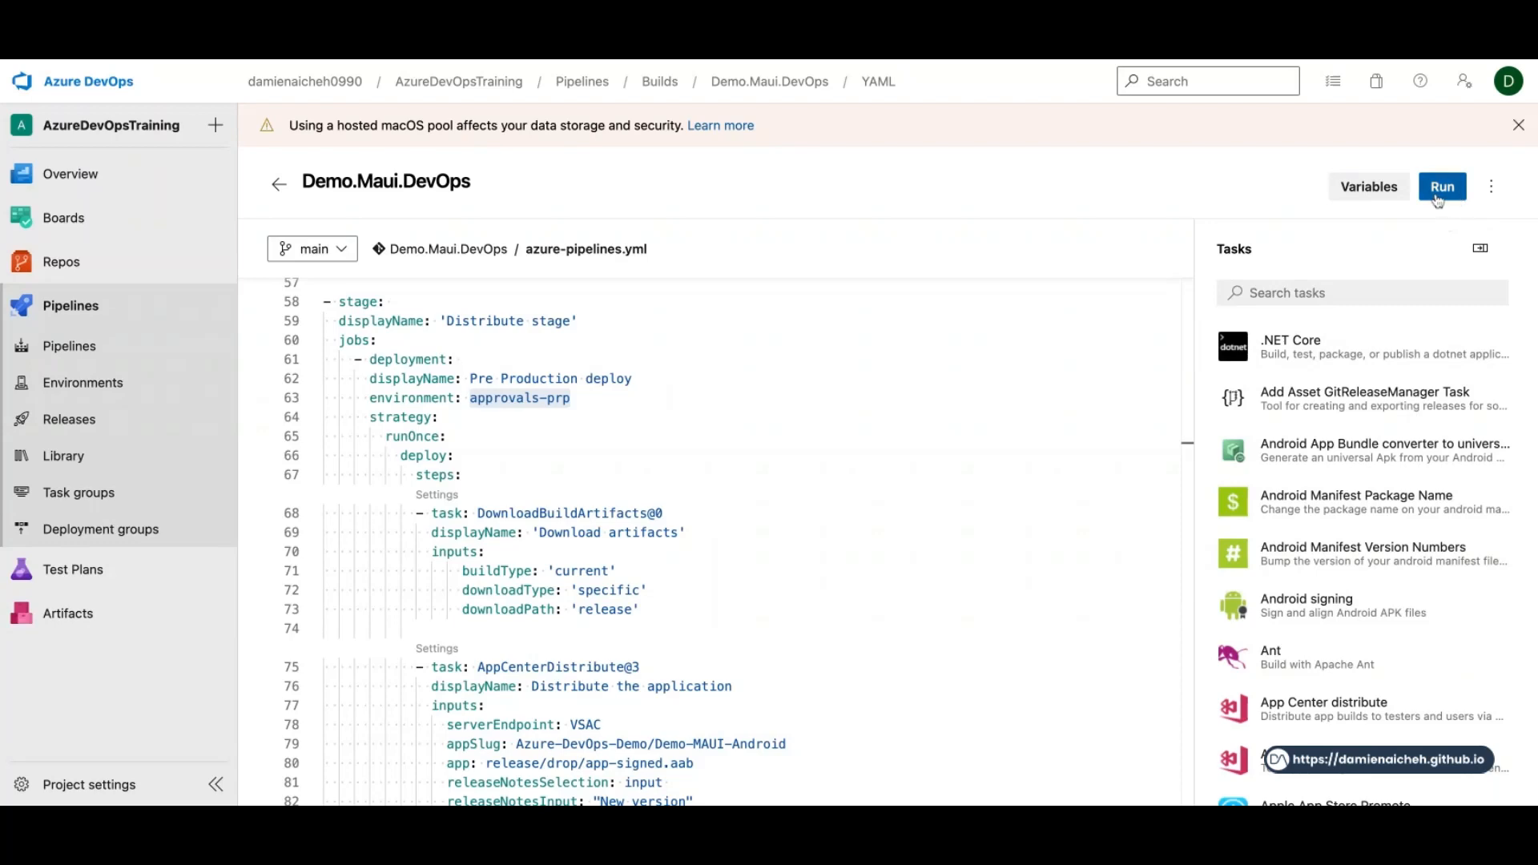
pyautogui.click(1484, 761)
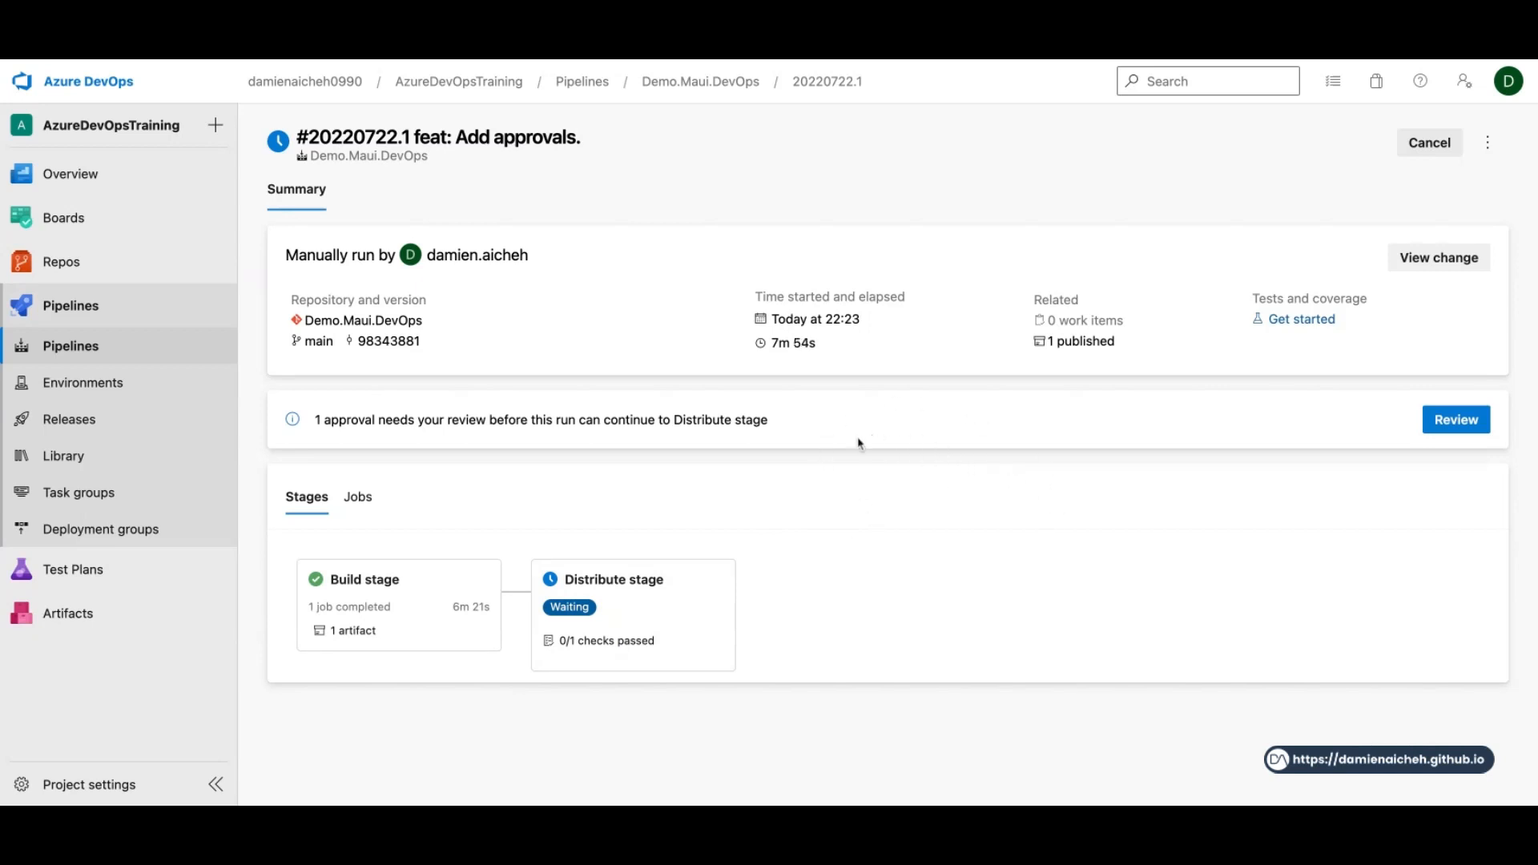
pyautogui.click(1461, 430)
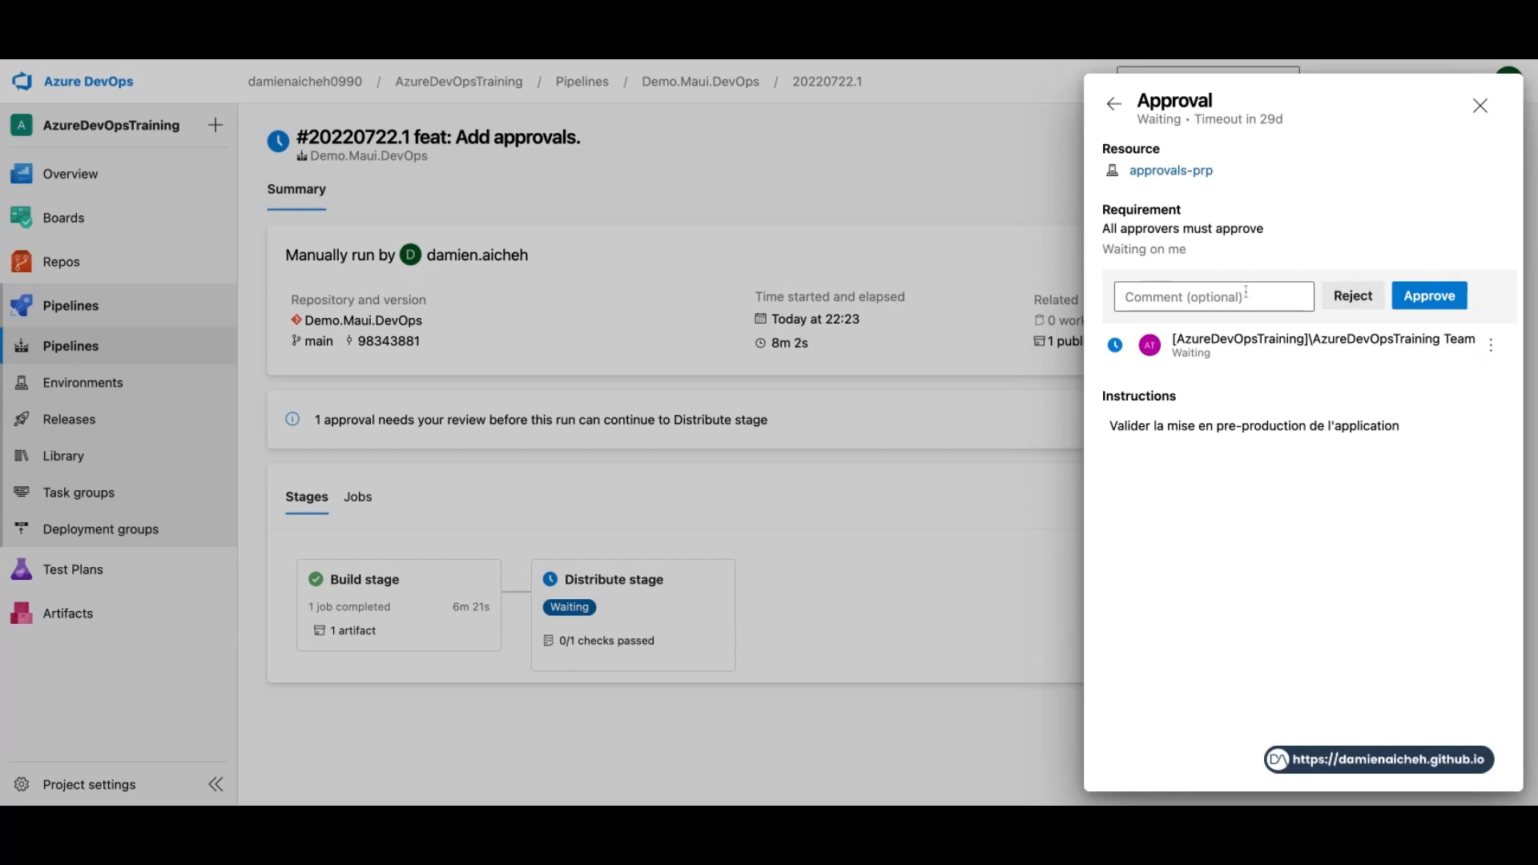
pyautogui.click(1441, 302)
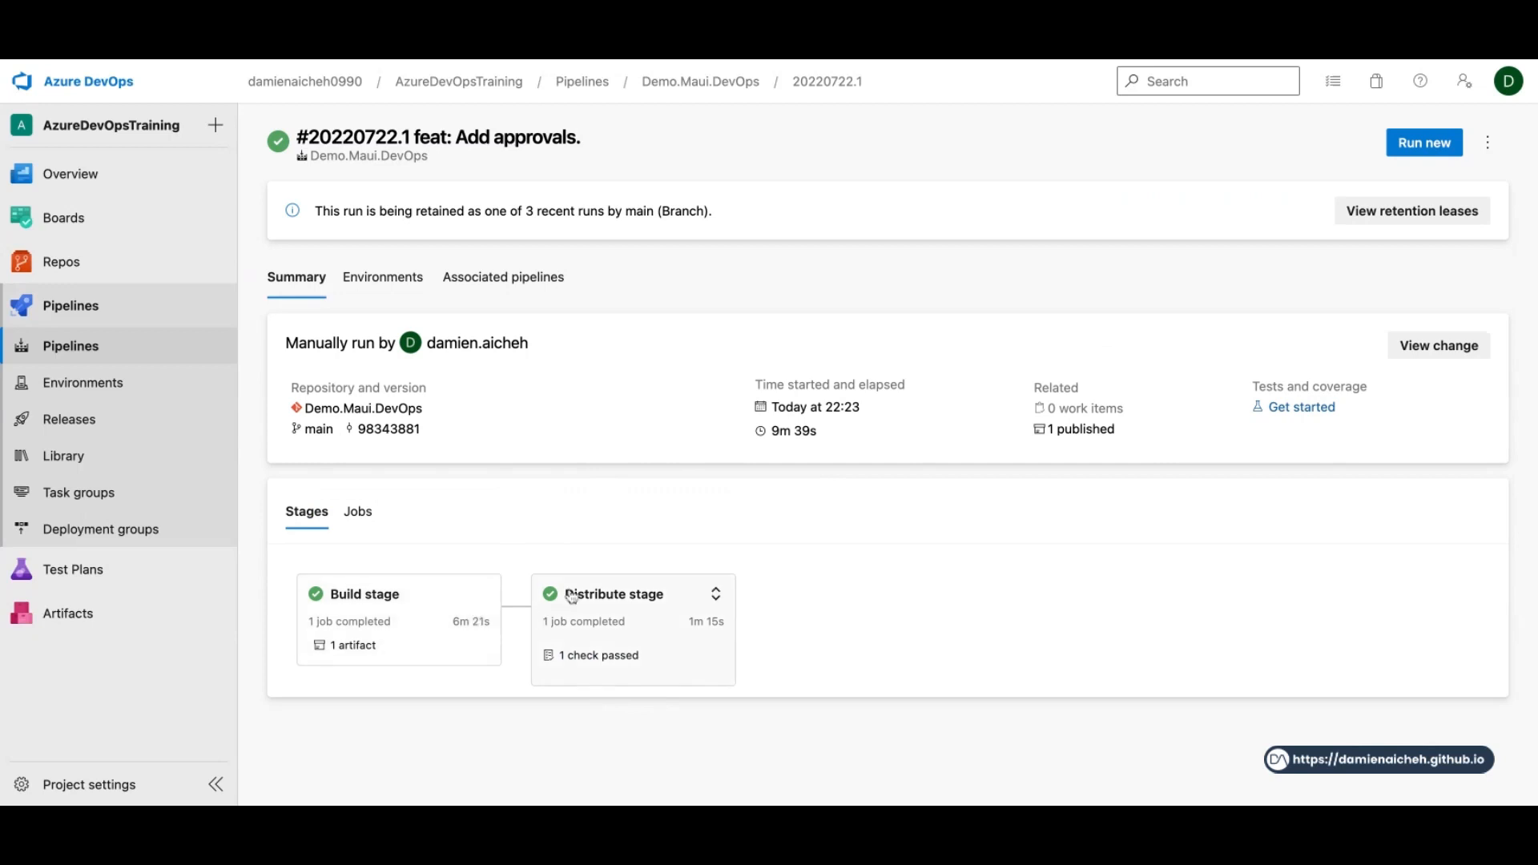
# Open the Distribute stage's check details and examine who approved the approvals-prp approval and when.
pyautogui.click(593, 656)
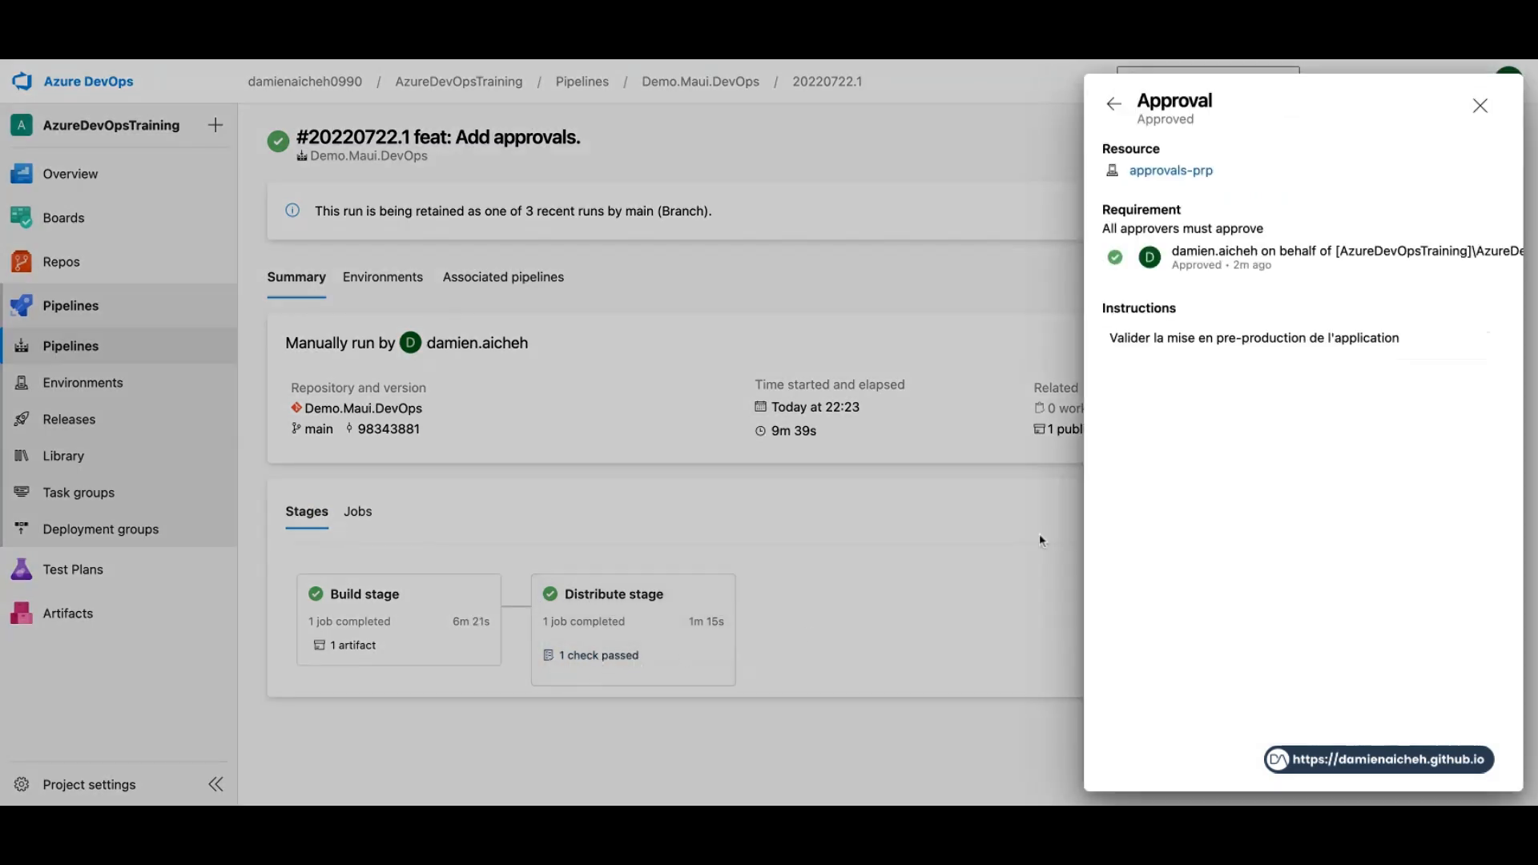
pyautogui.moveTo(1172, 251); pyautogui.dragTo(1259, 265)
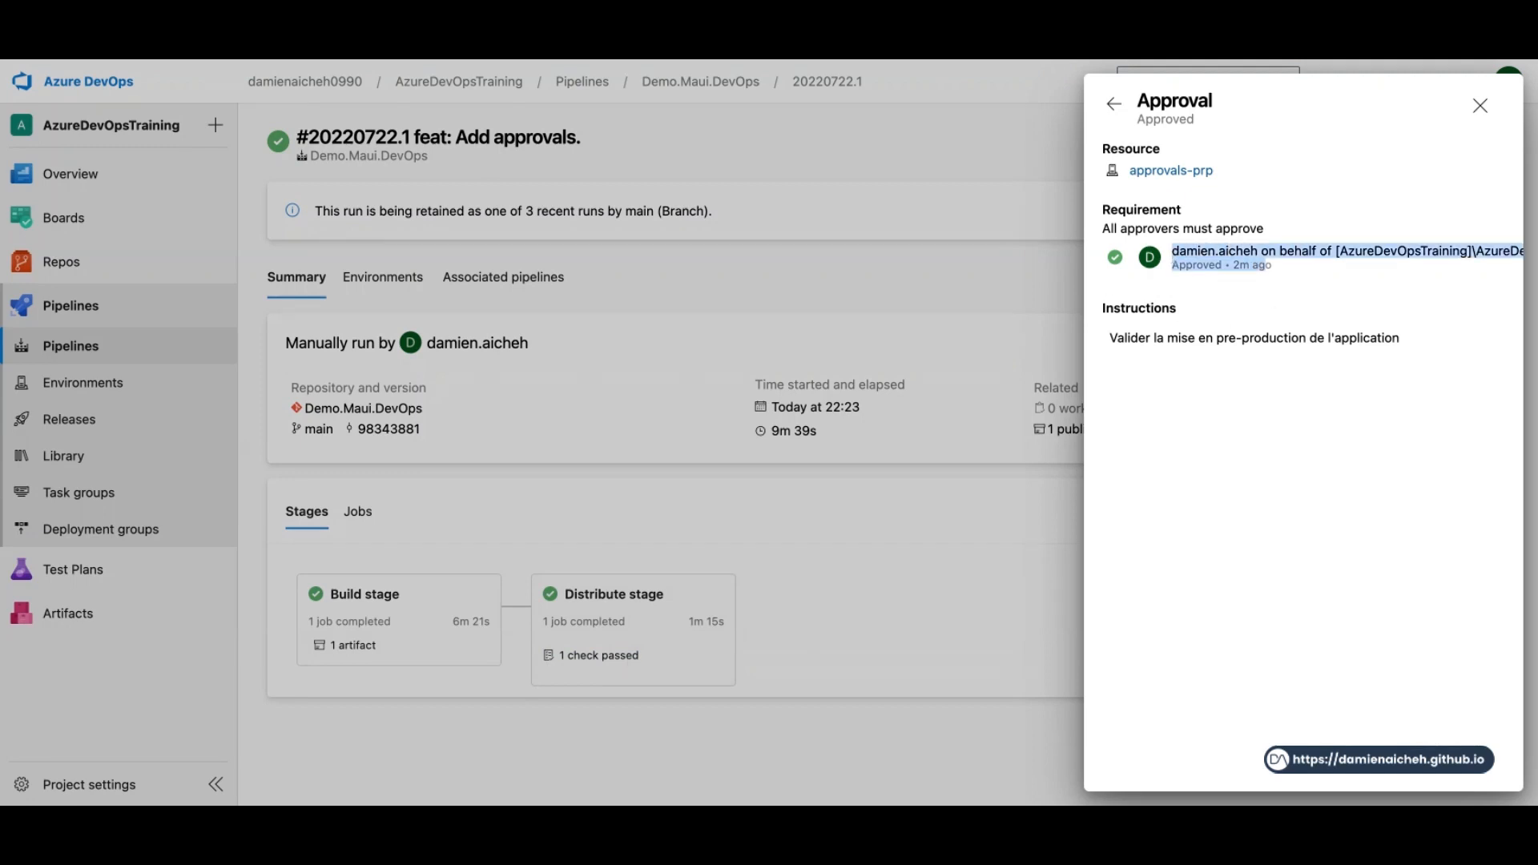
pyautogui.click(1291, 285)
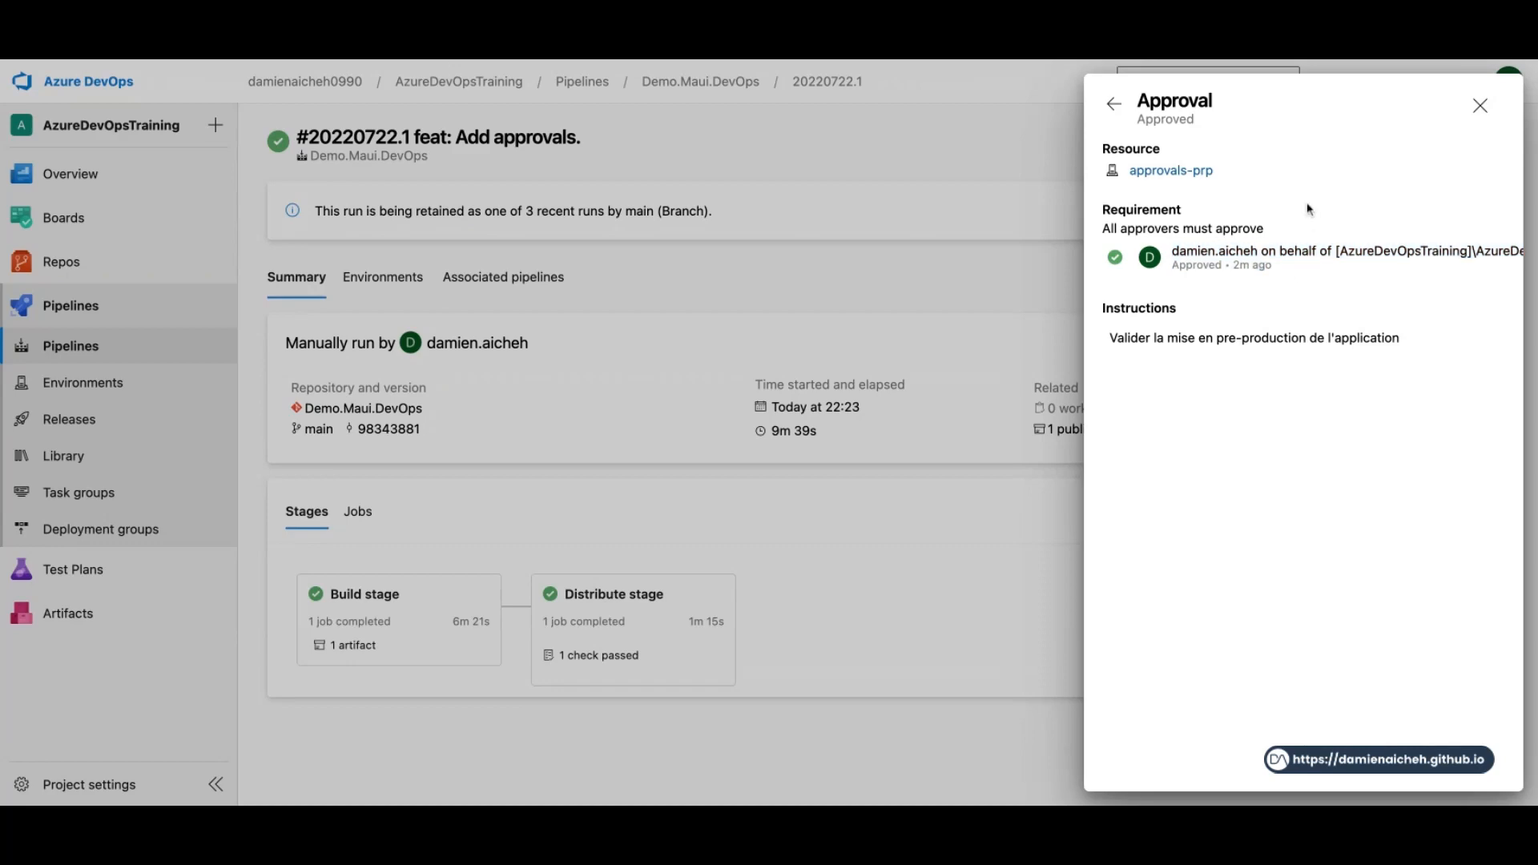